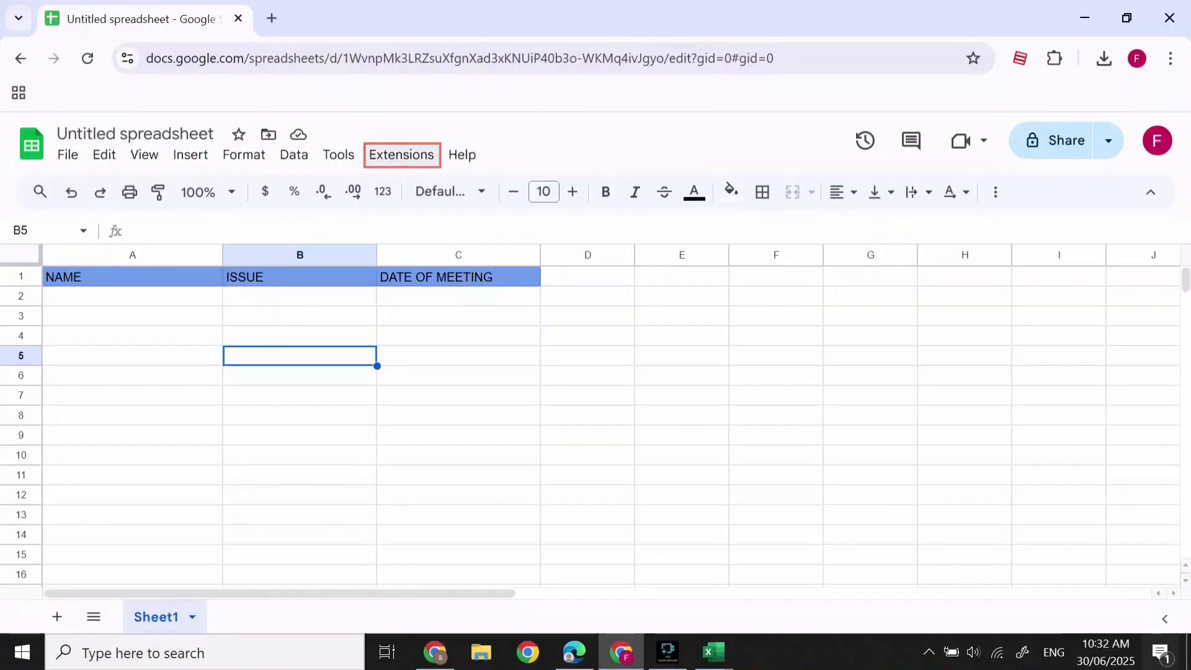
Search the Google Workspace Marketplace for the Calendar Events Creator add-on.
click(401, 155)
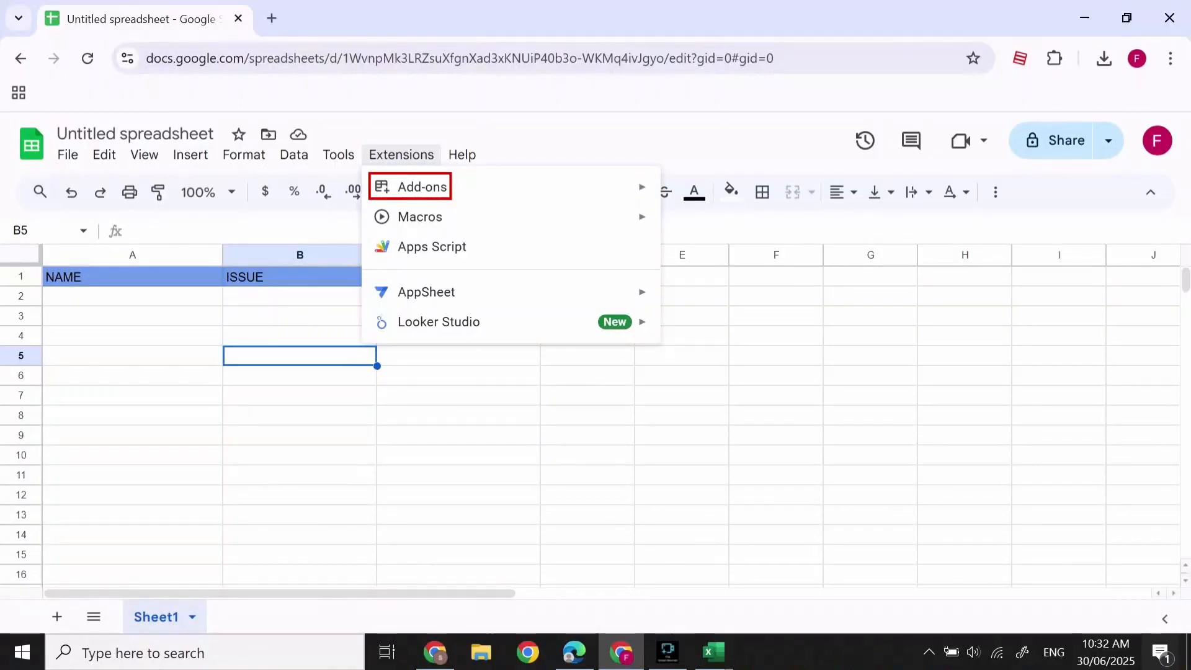
mouse_move(422, 187)
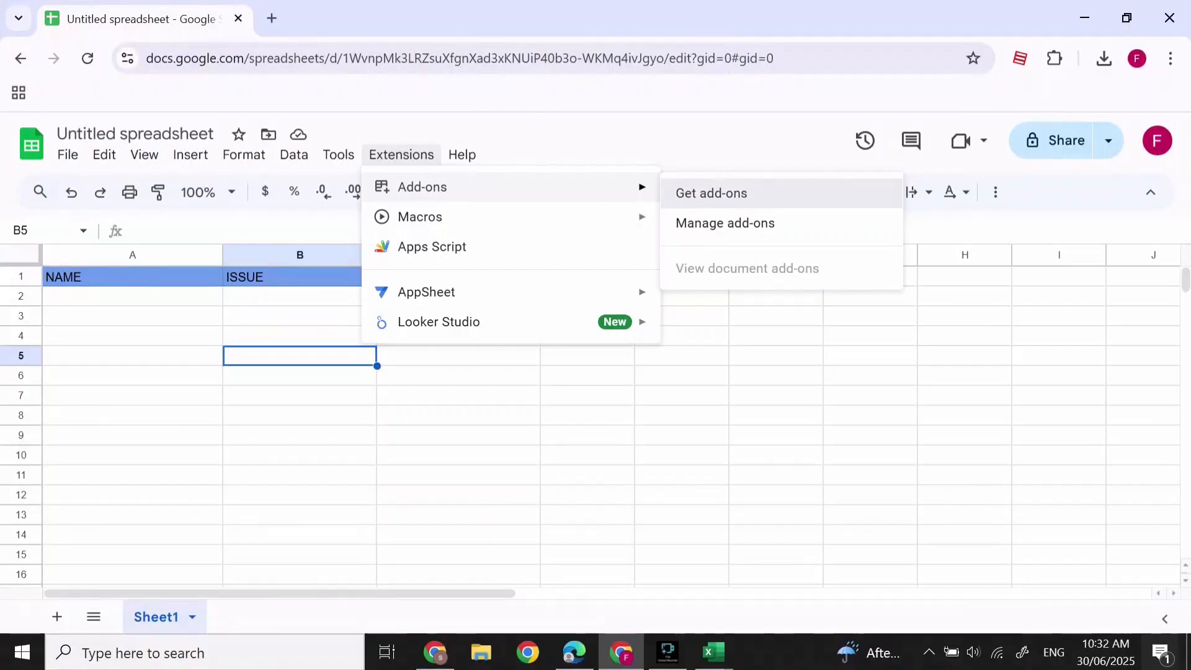
click(712, 193)
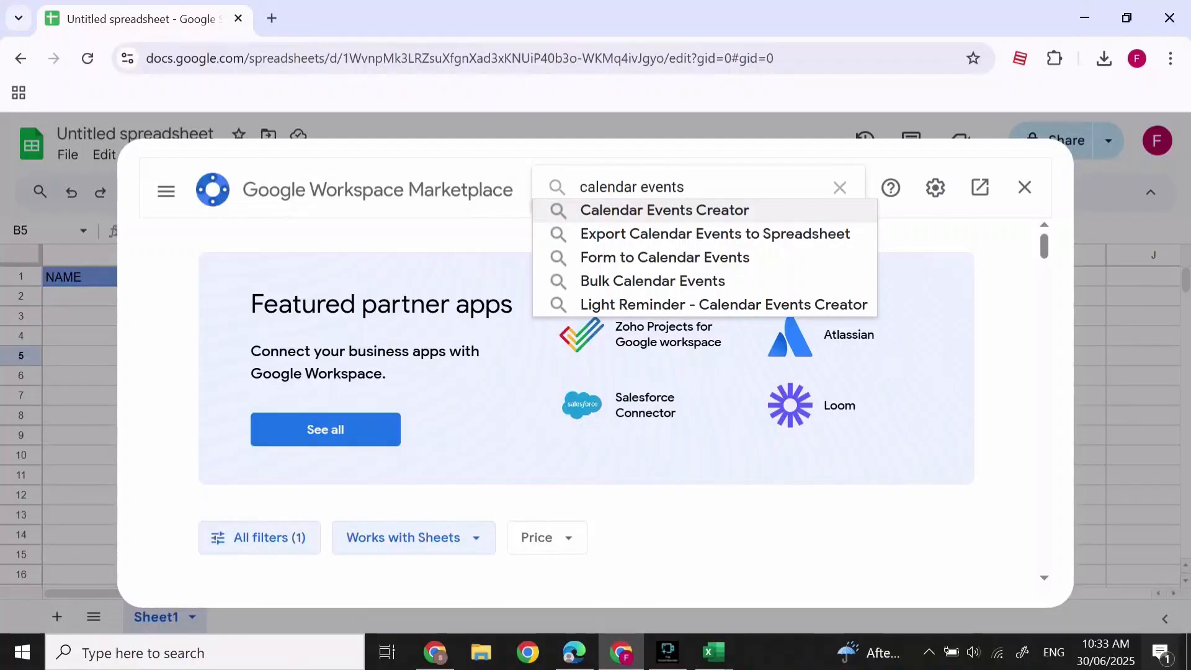
key(Return)
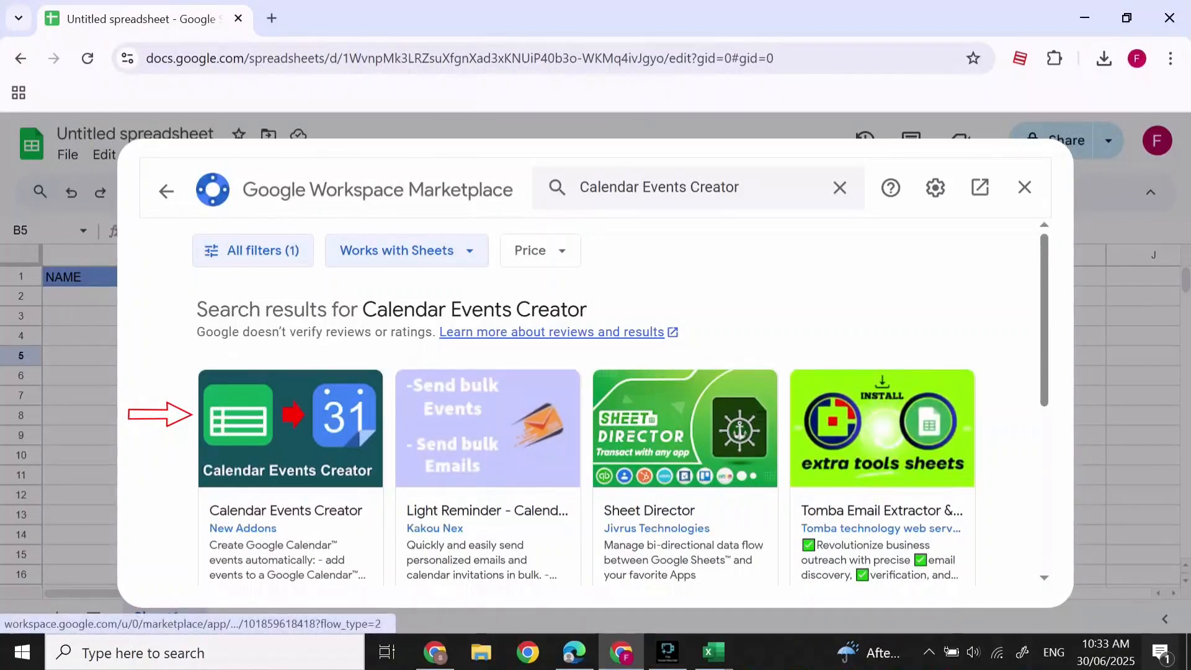
Install the Calendar Events Creator add-on and close the marketplace to return to the spreadsheet.
click(290, 434)
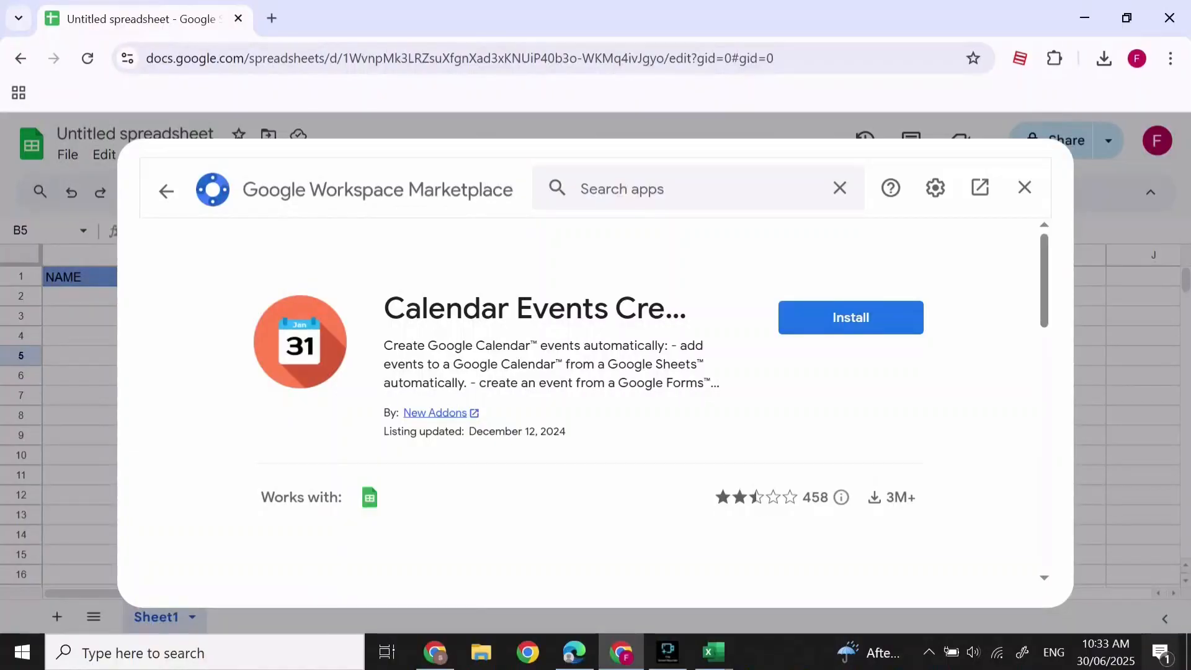
click(850, 317)
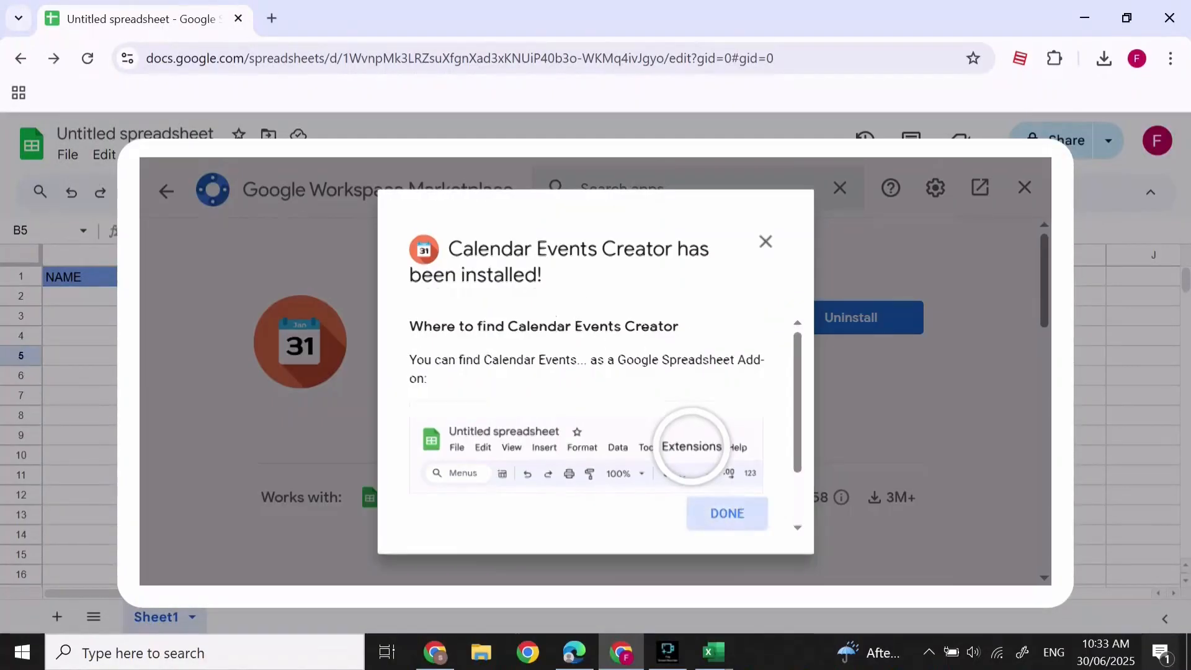
click(723, 510)
click(1024, 187)
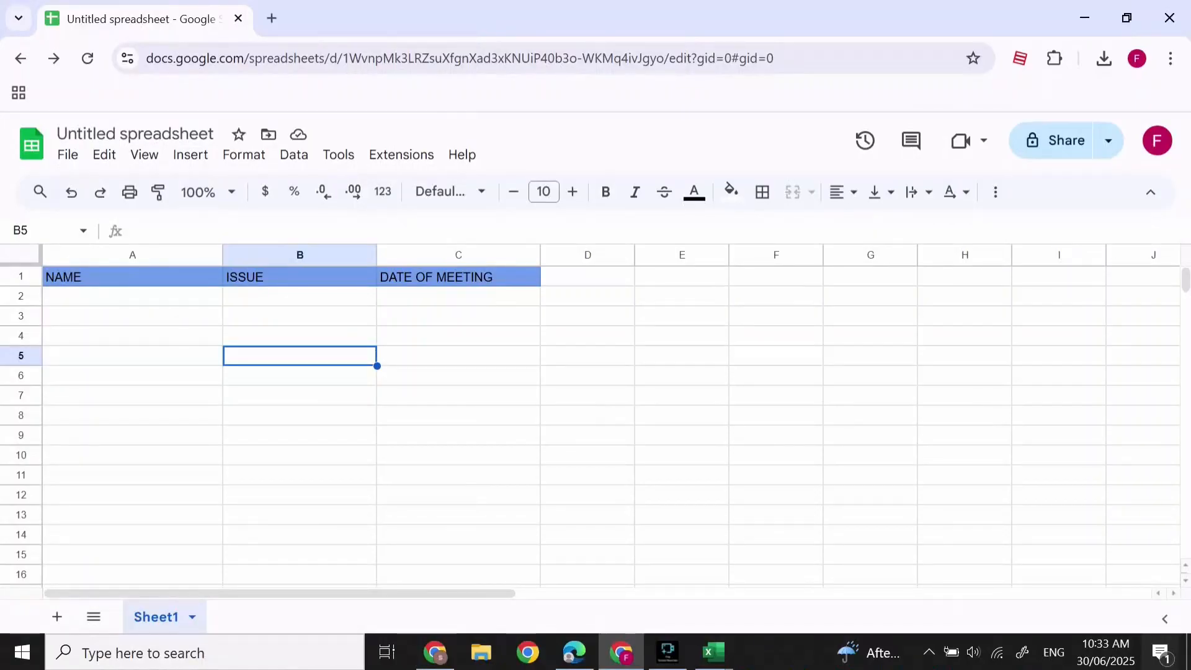
Open the set-up of Calendar Events Creator and title the event "client meeting".
click(401, 155)
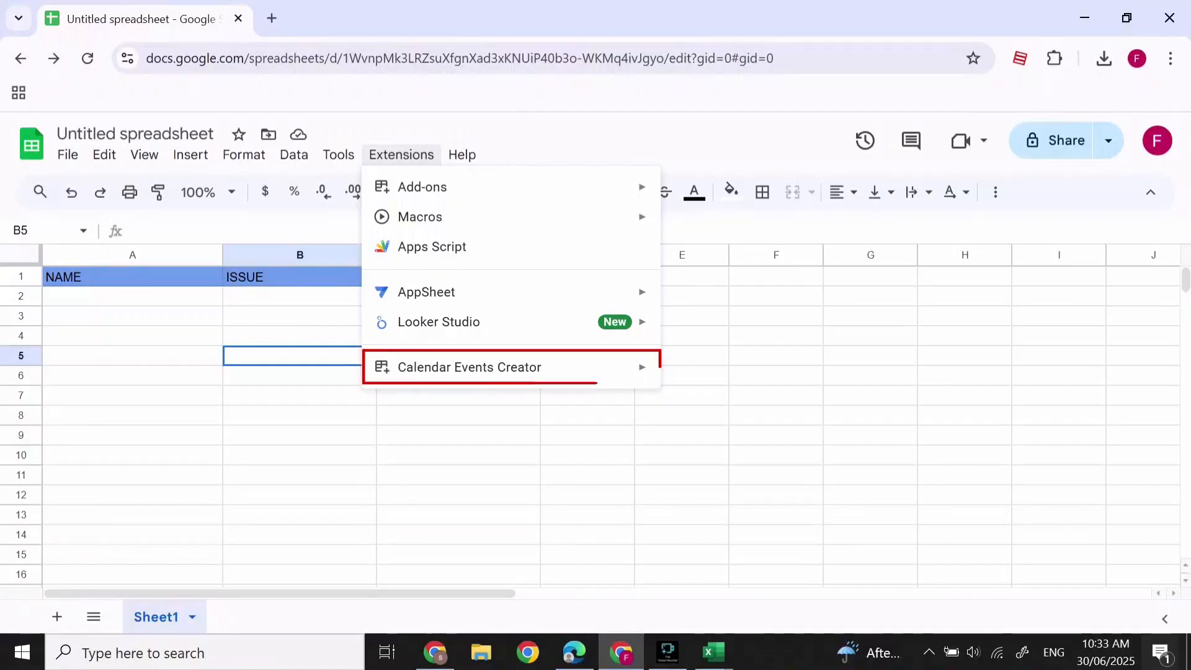
mouse_move(469, 367)
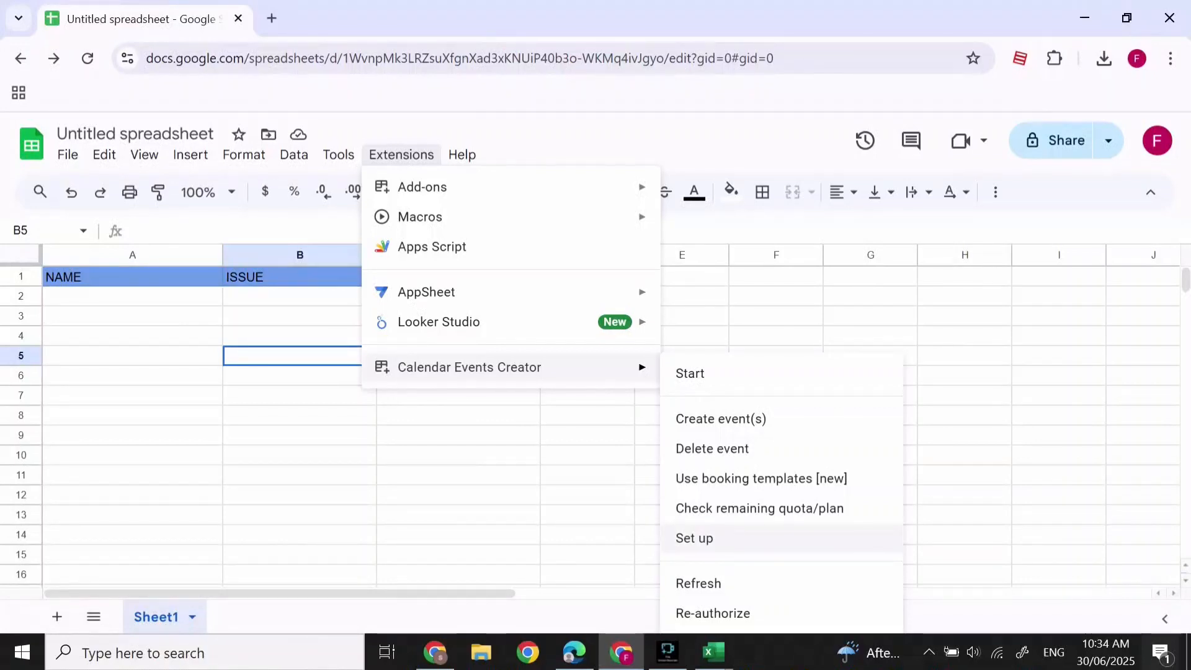
click(694, 538)
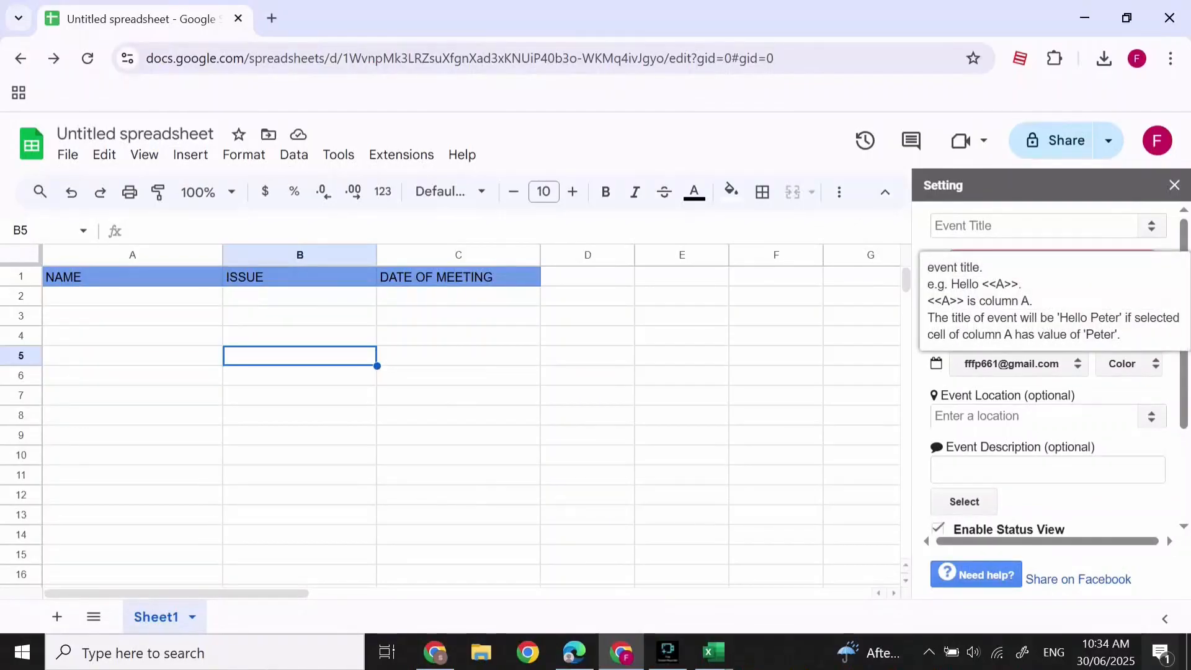
click(976, 226)
text(client meeting)
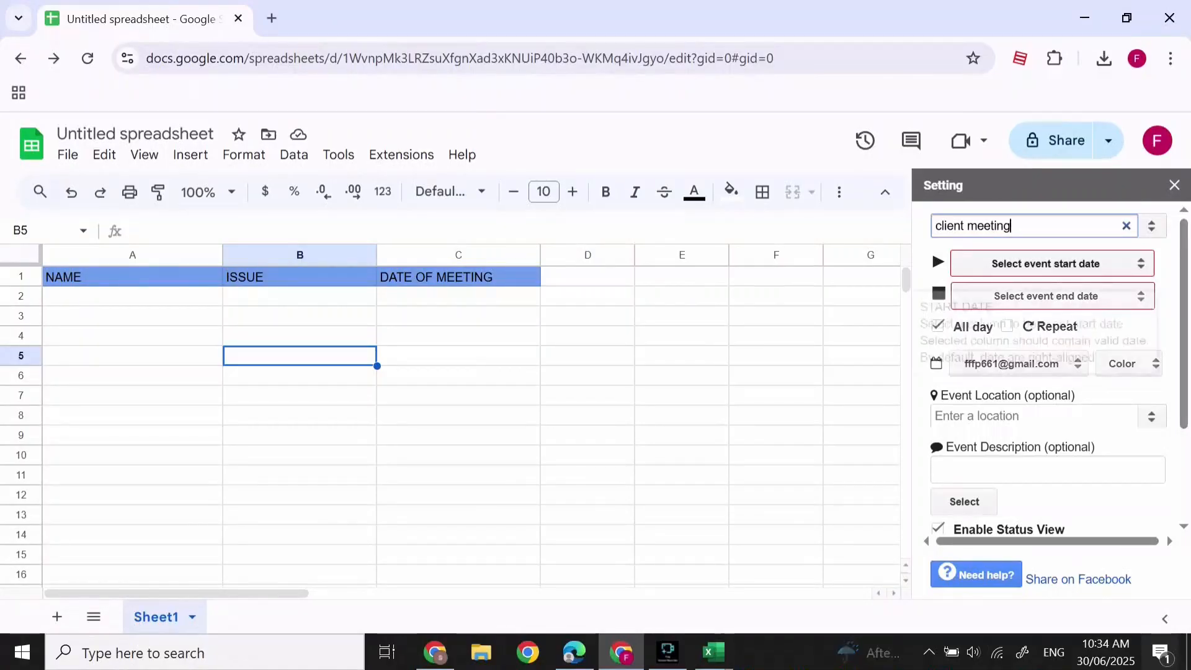
Choose the DATE OF MEETING column C as both the event start date and the event end date.
click(1052, 263)
key(Up)
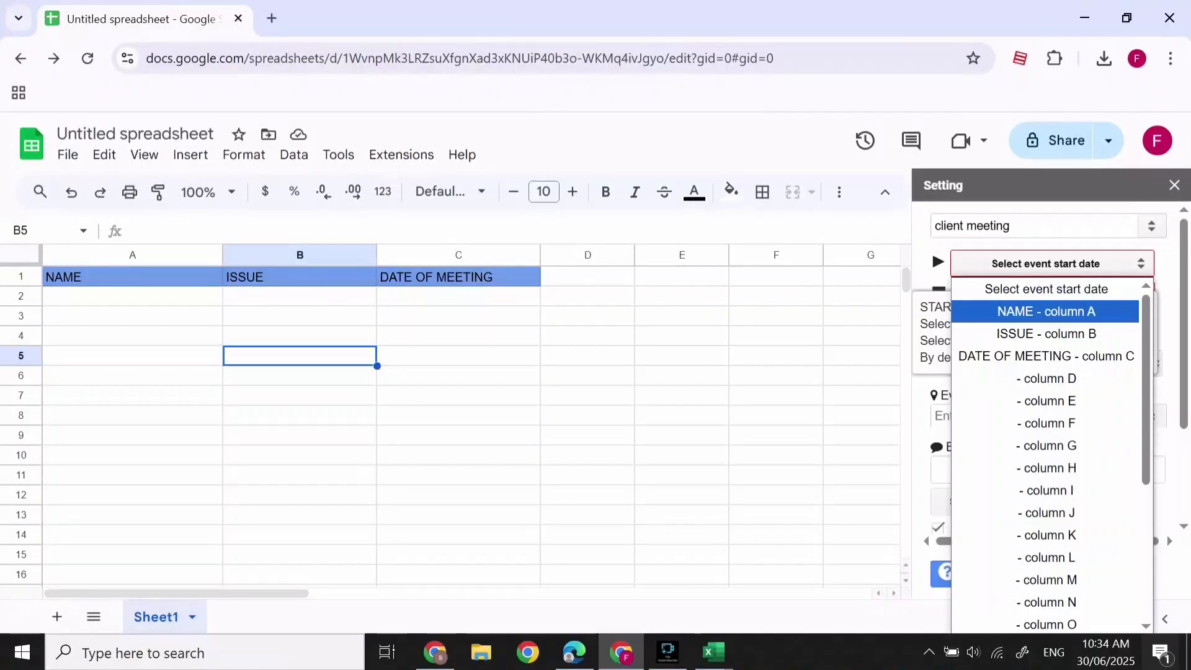
key(Down)
key(Down)
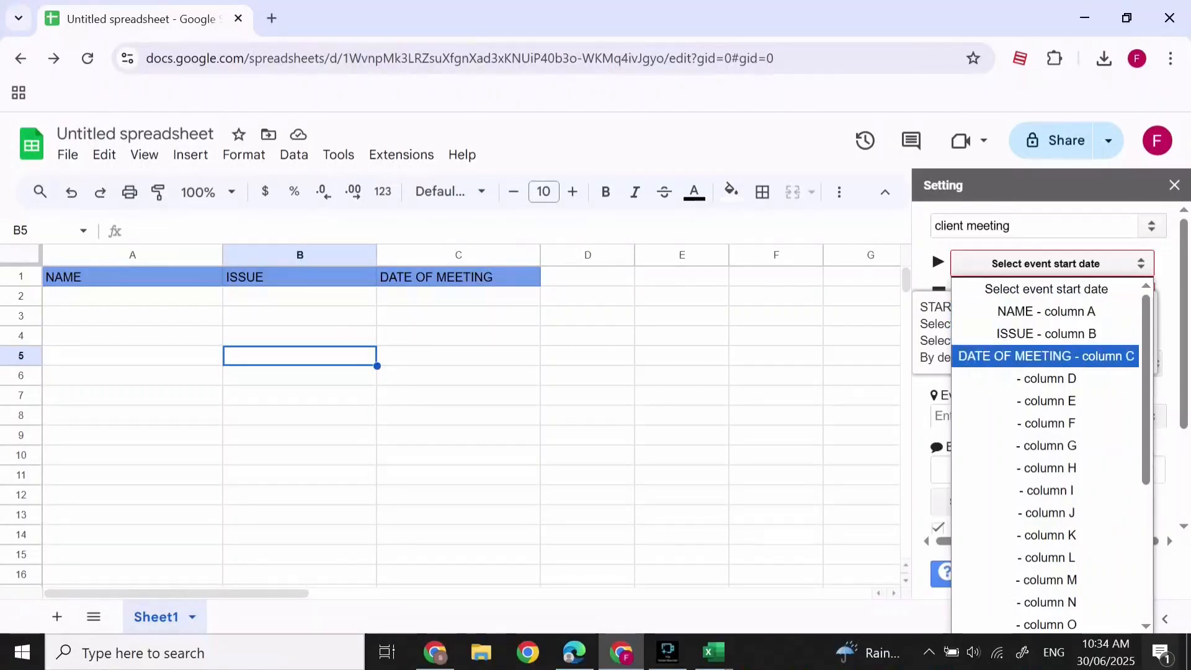
key(Return)
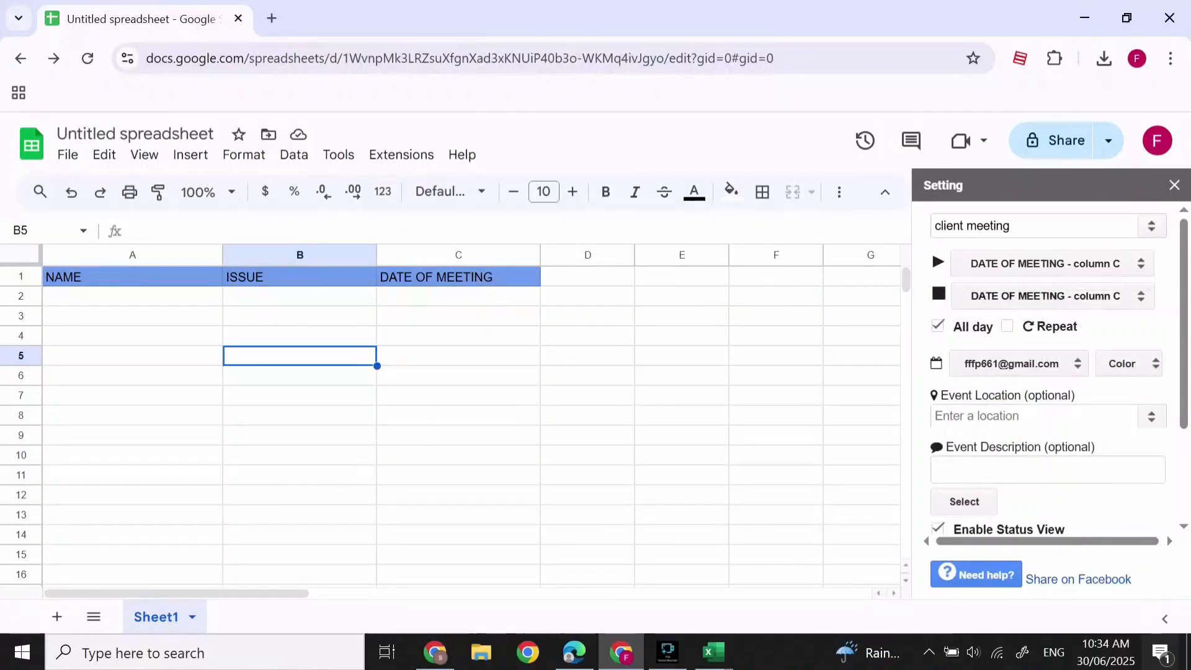
click(1052, 295)
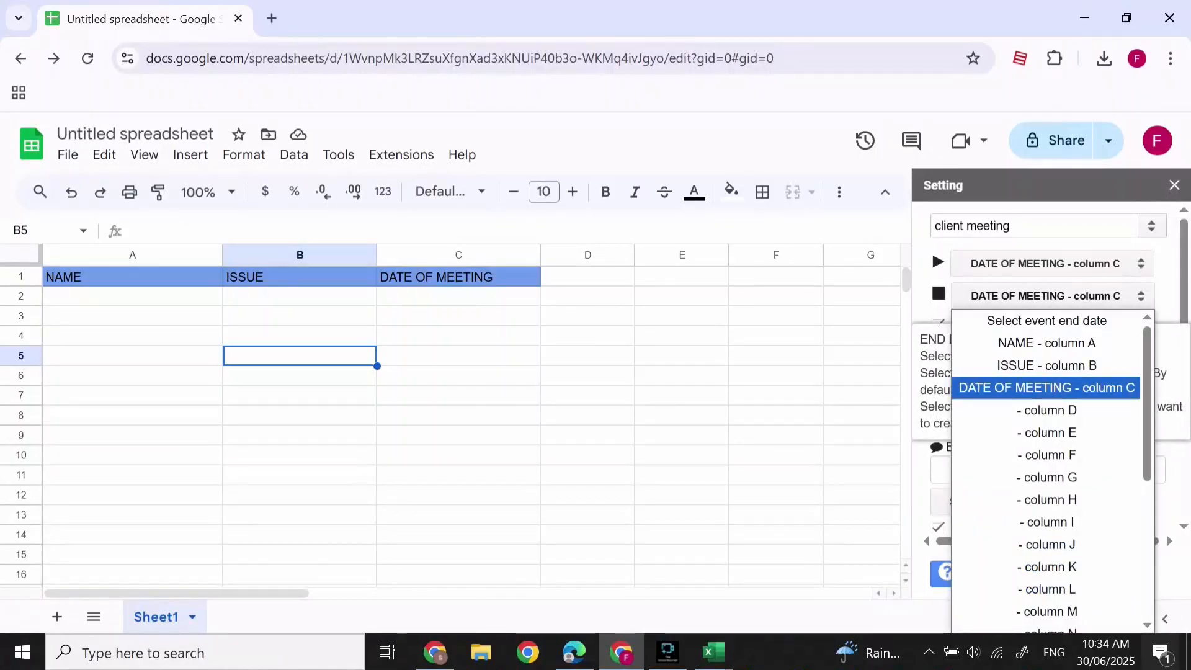
key(Return)
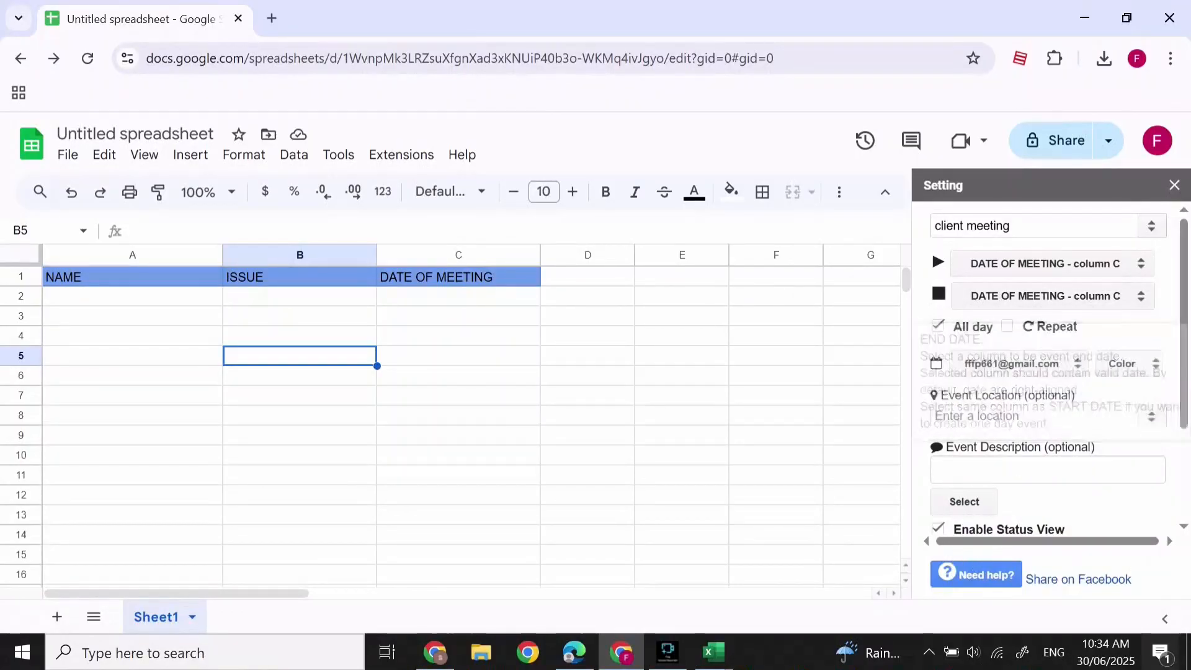
Set the calendar event color to Gray.
click(1047, 470)
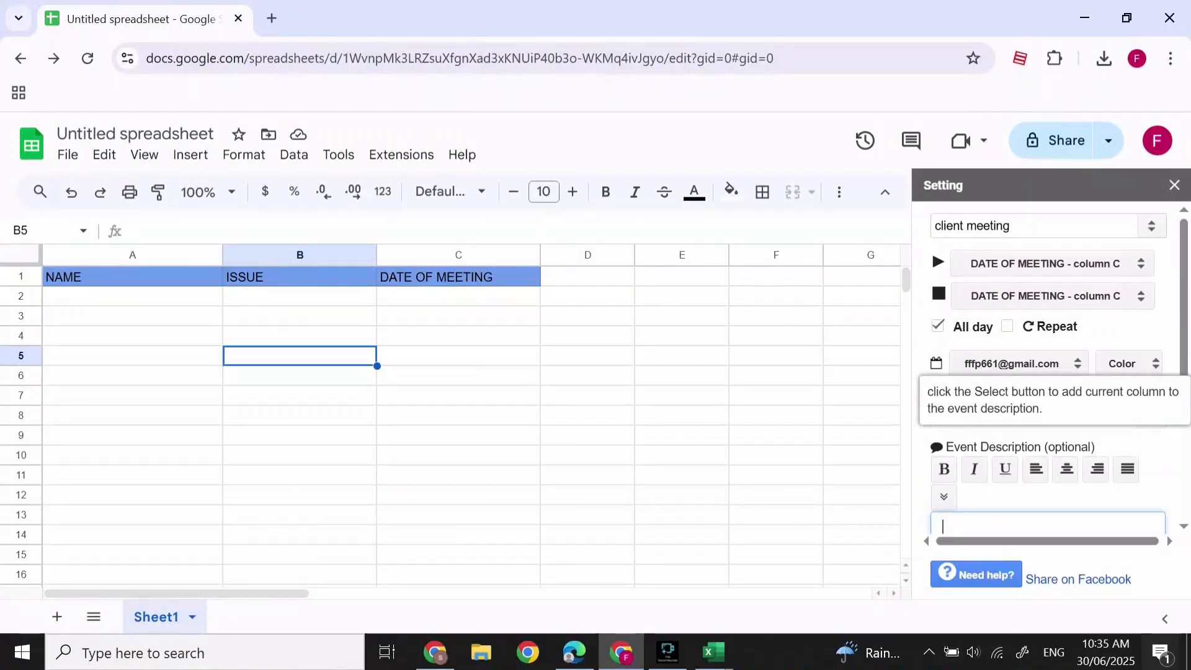
click(1128, 363)
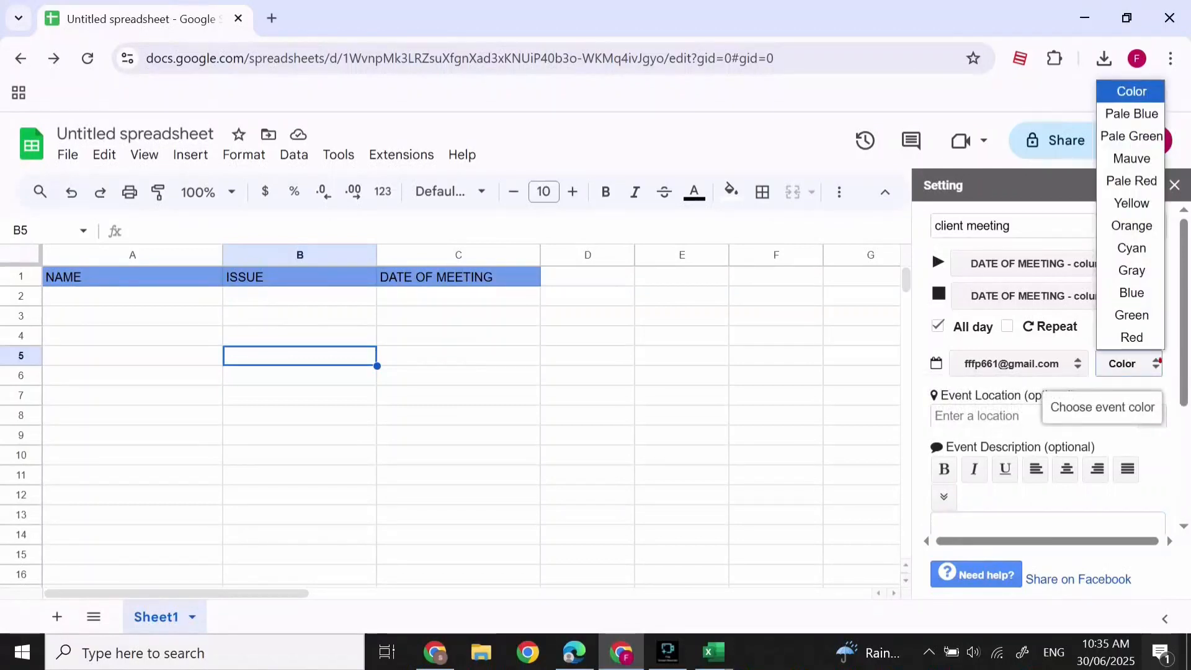
click(1131, 271)
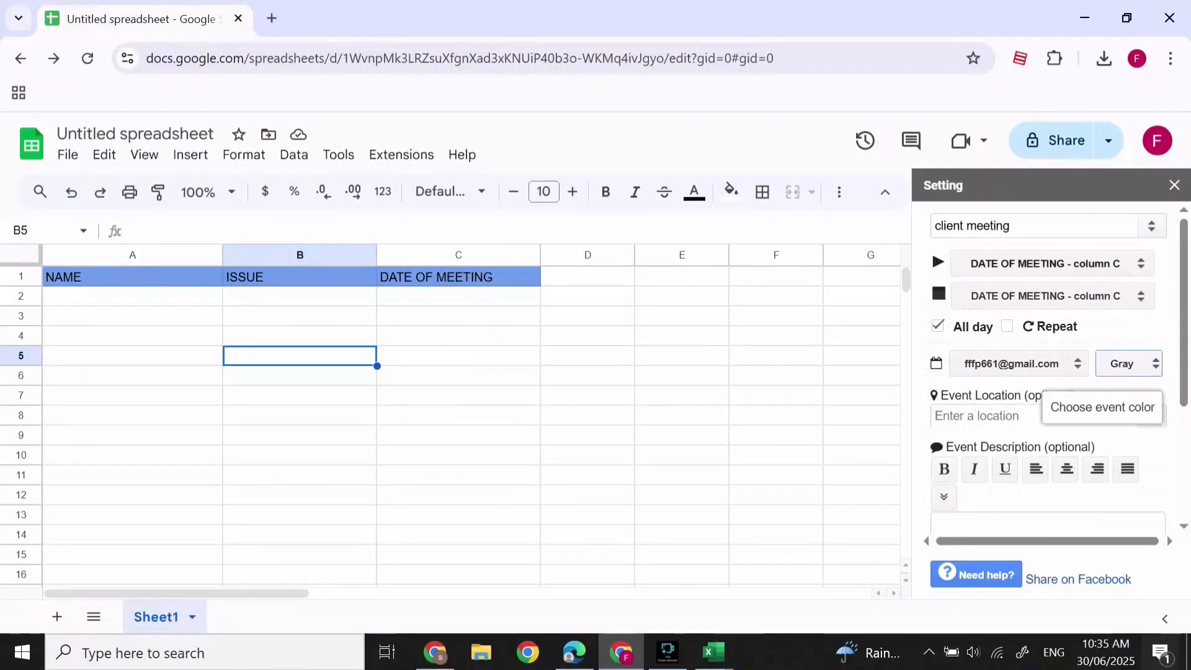
Add the ISSUE column B to the event description as <<B>>.
mouse_move(931, 250)
scroll(1048, 372, down, 4)
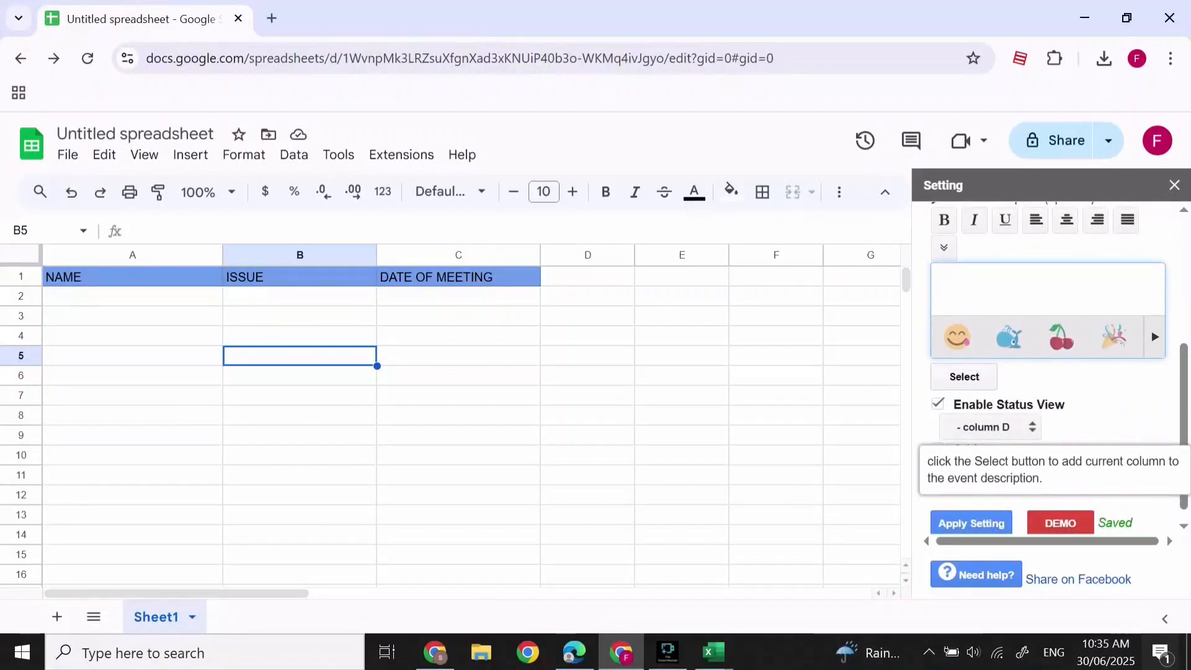
click(1103, 386)
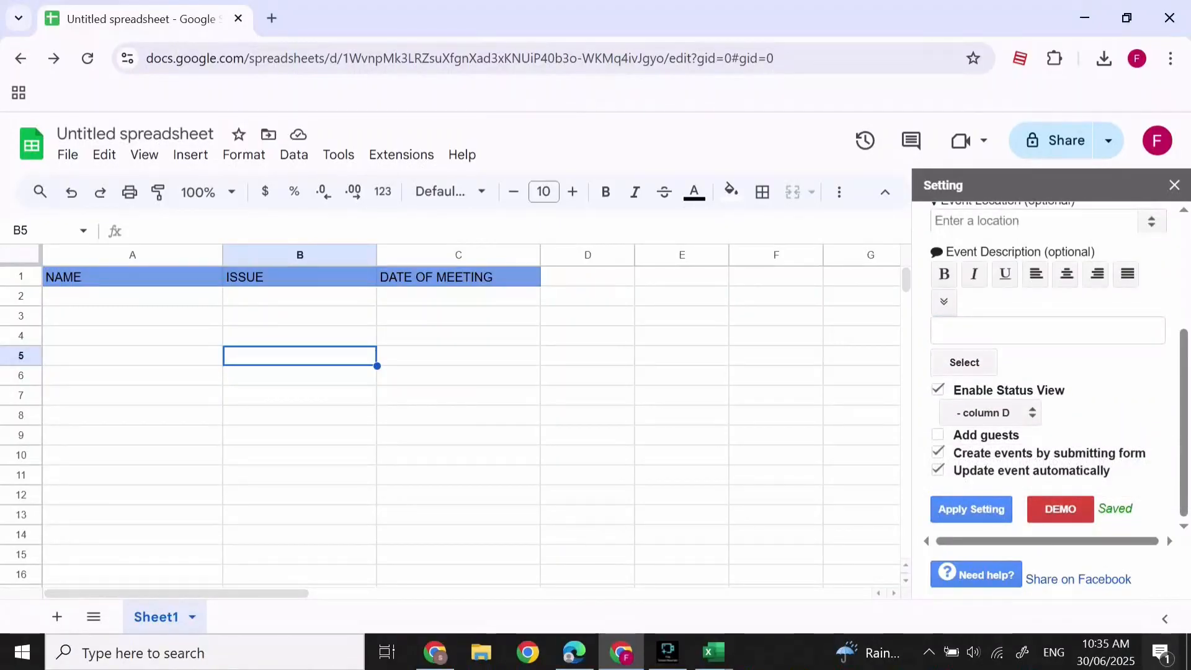
click(299, 255)
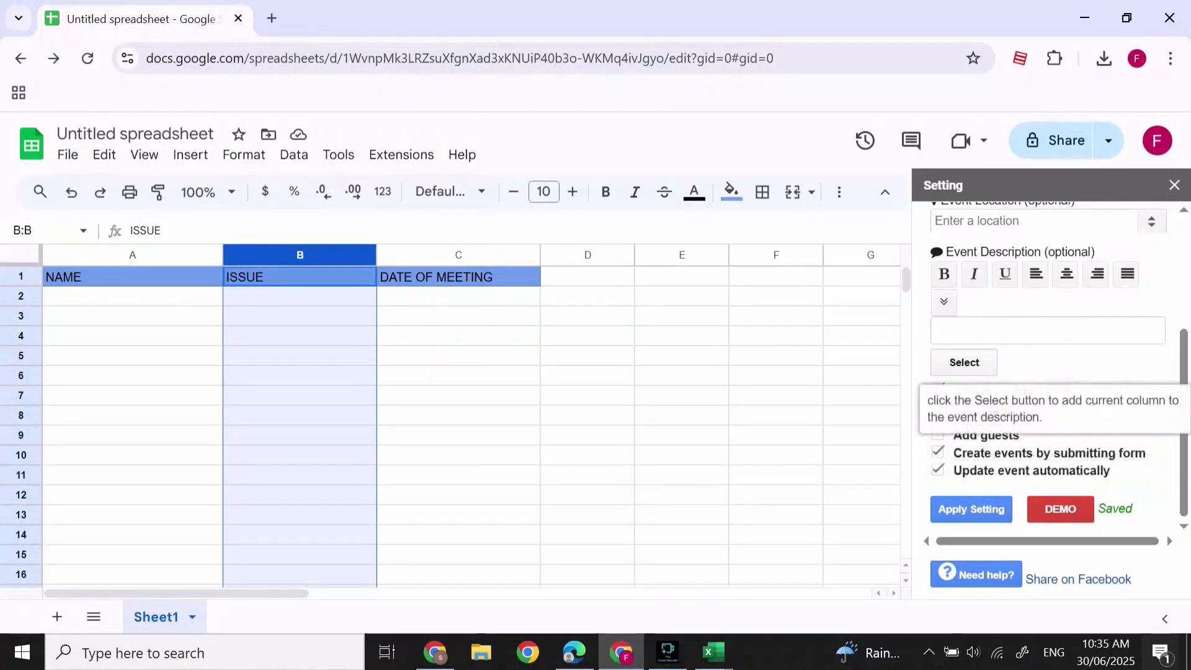
click(964, 362)
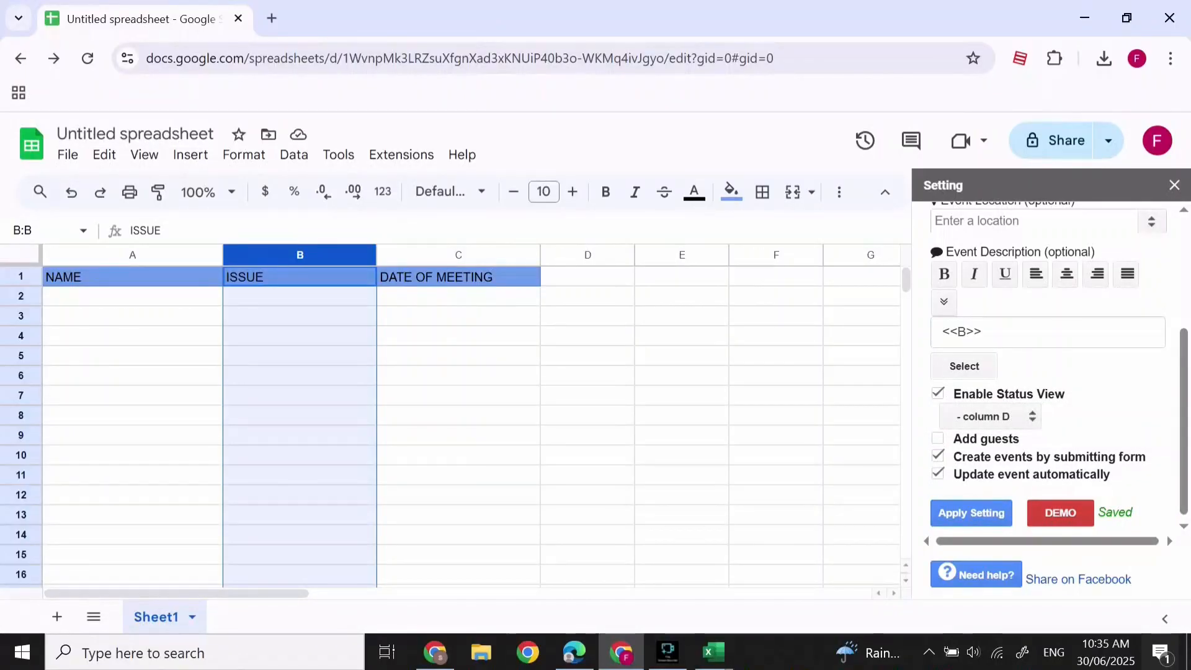
scroll(1048, 372, down, 1)
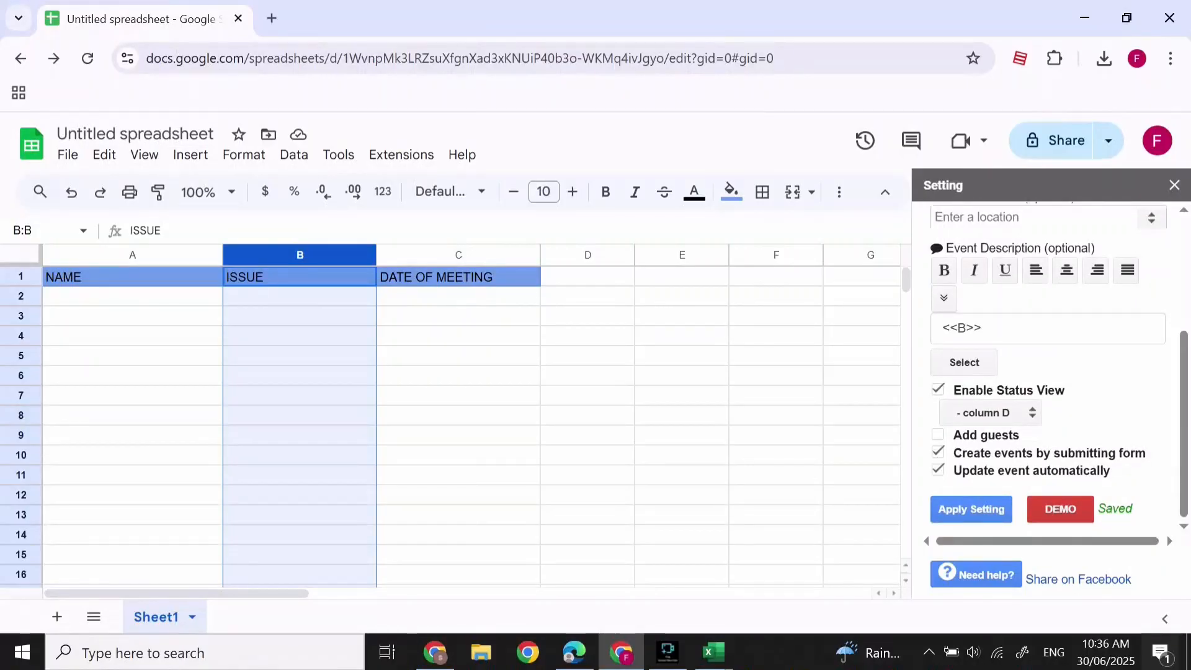
Turn off creating events by form submission and apply the event settings, with column D as the status column.
click(990, 413)
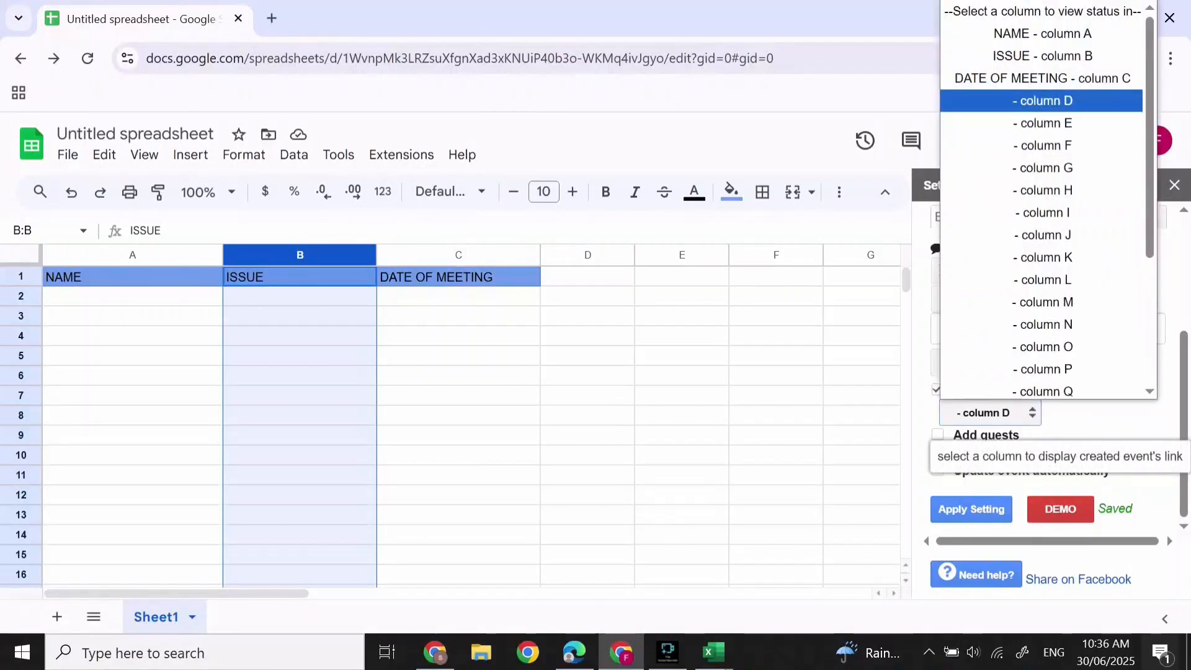
click(990, 412)
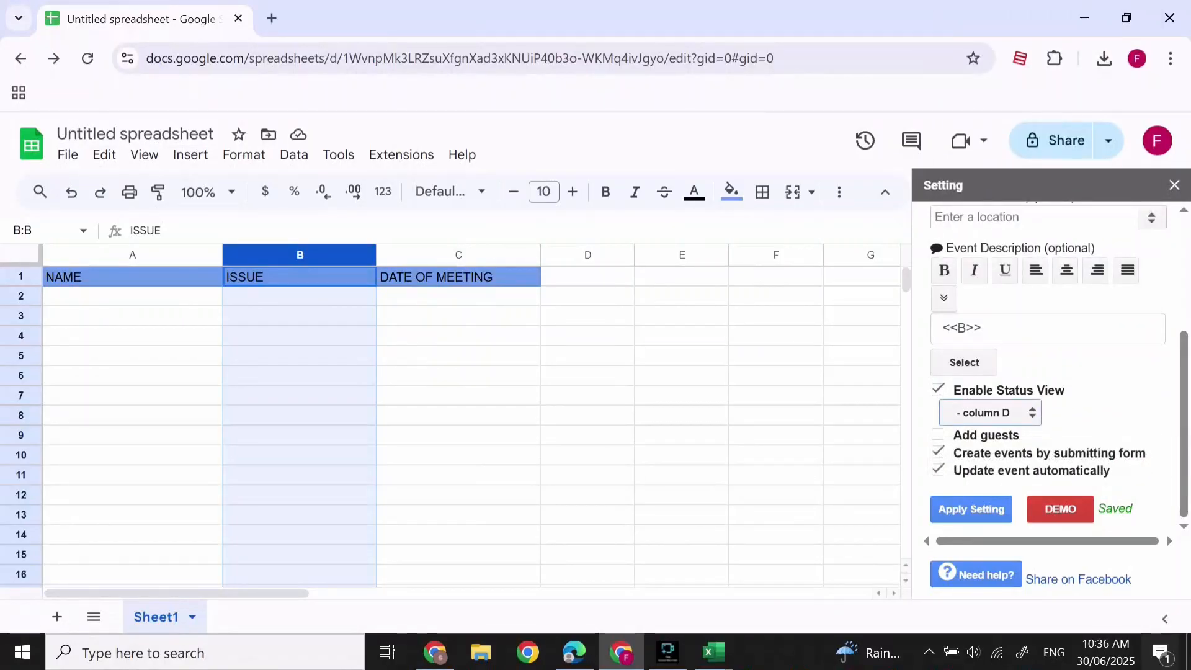
click(938, 453)
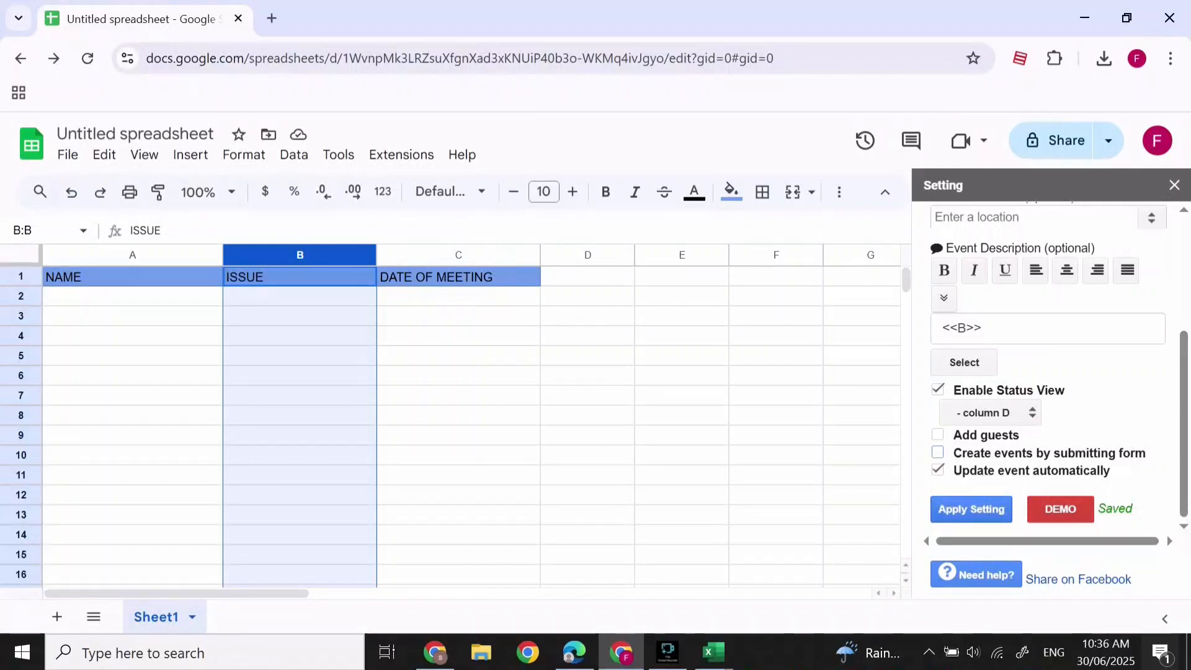
click(971, 509)
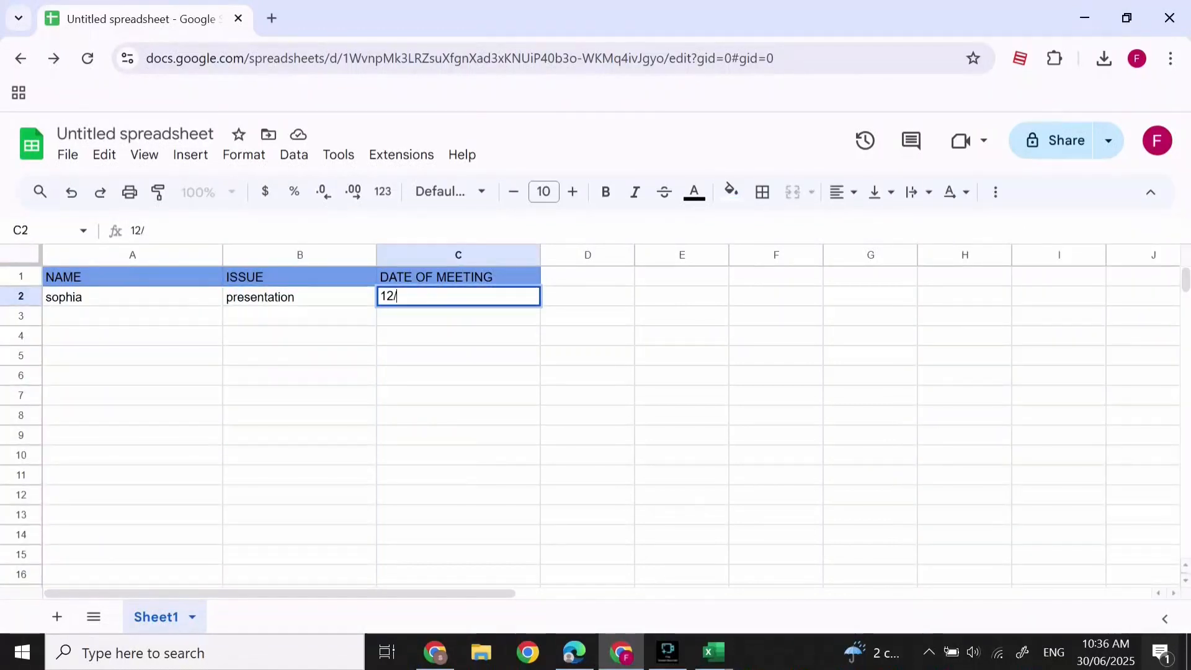
Complete the meeting date in C2 as 12/09/2024.
text(09/2024)
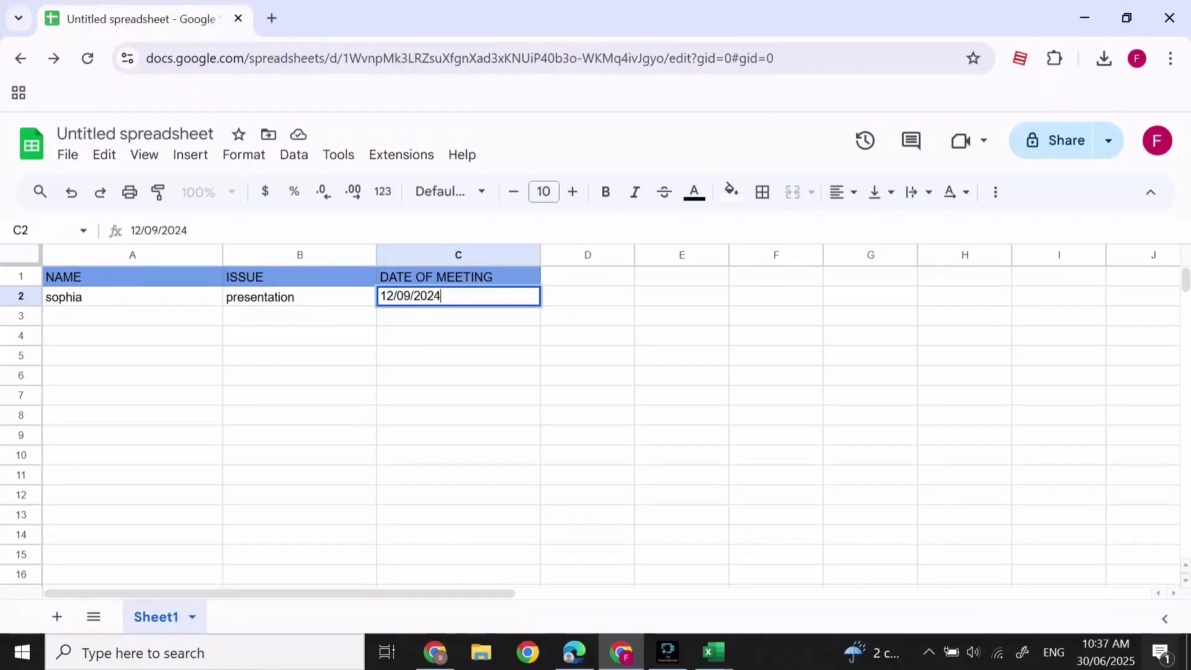
key(Return)
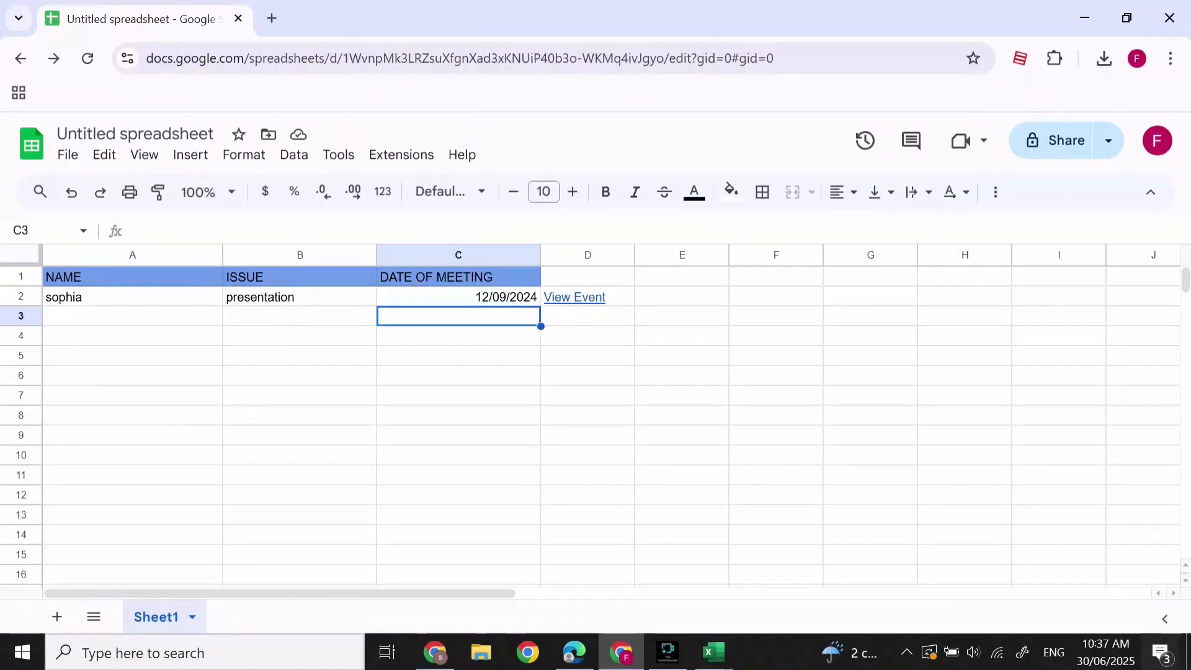
View the created meeting event in Google Calendar through the event link in D2, postponing the notification permission request.
click(574, 297)
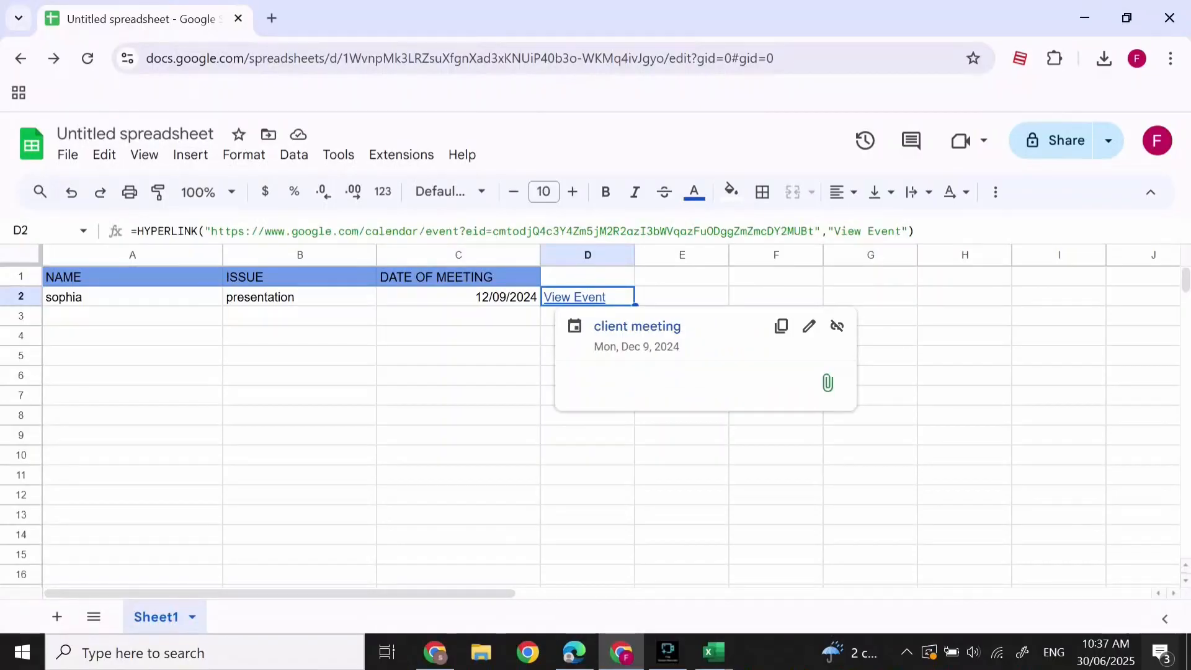
click(574, 298)
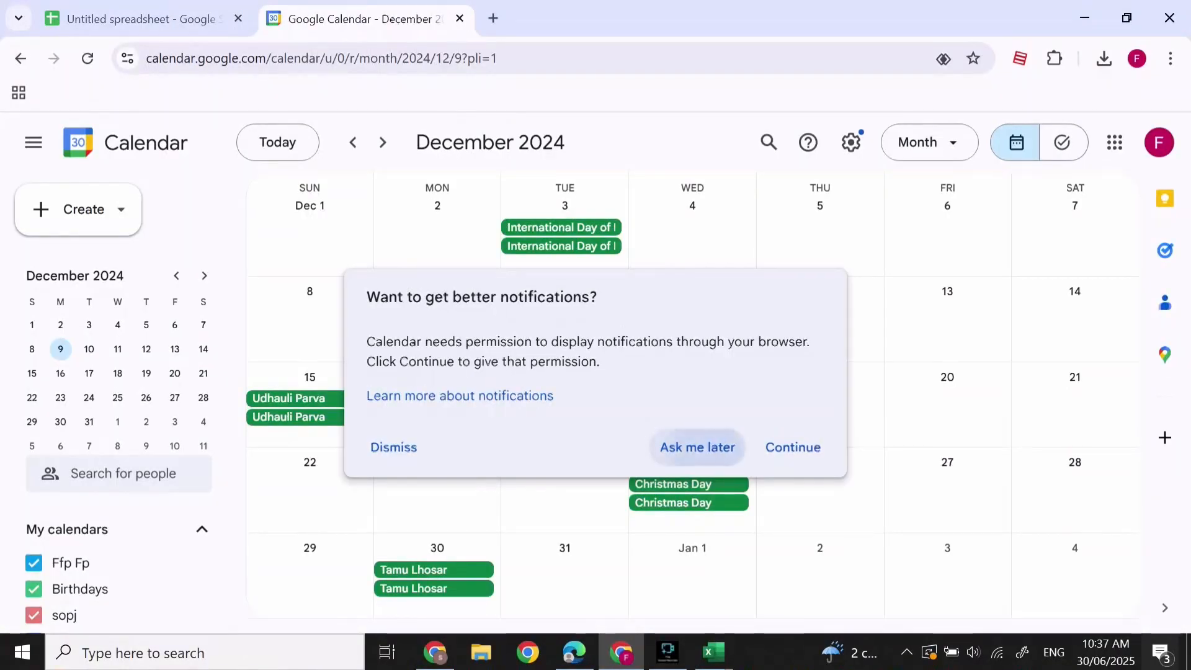
click(696, 446)
click(437, 341)
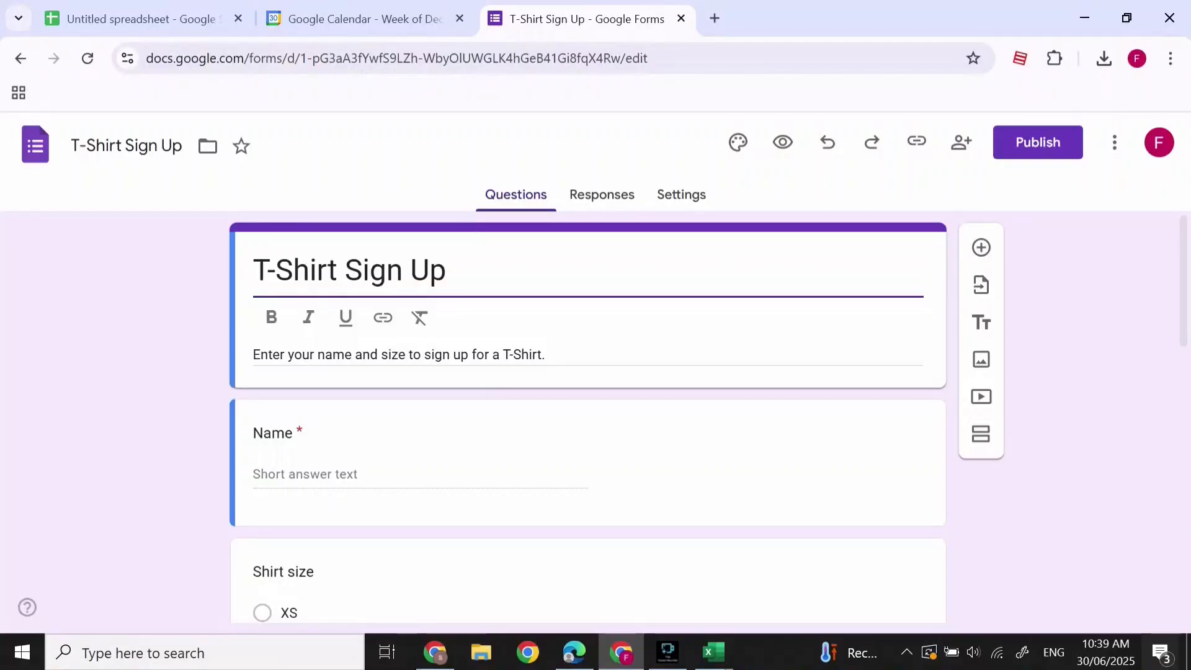
Link the responses of the T-Shirt Sign Up form to a spreadsheet.
click(601, 195)
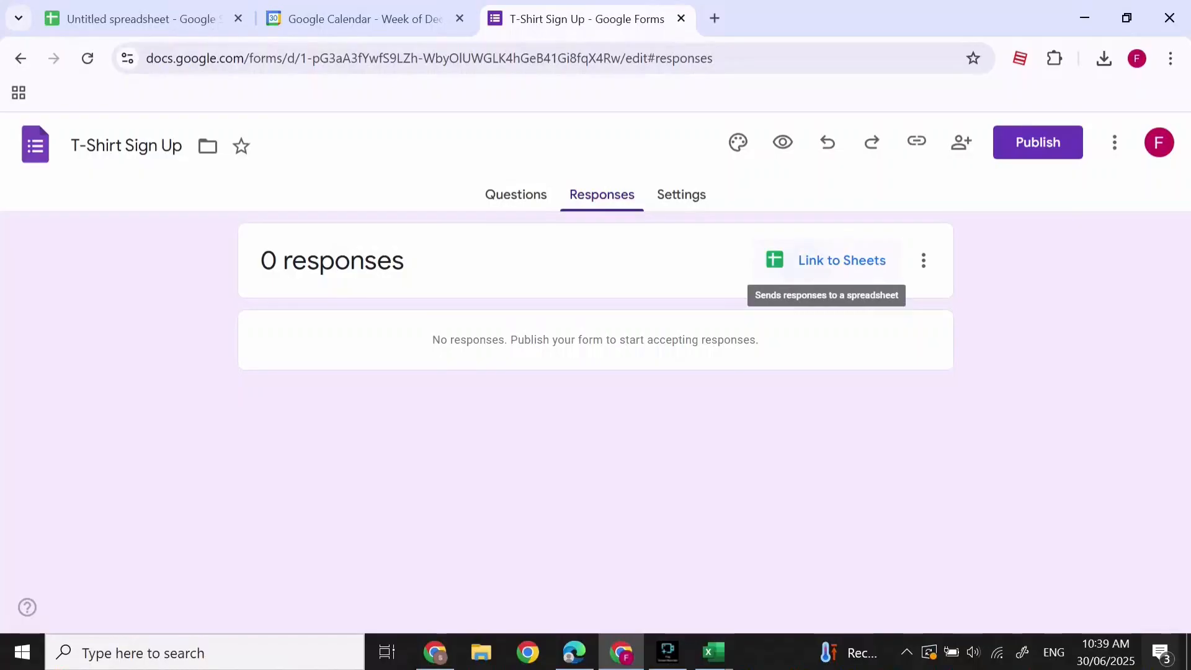
click(831, 260)
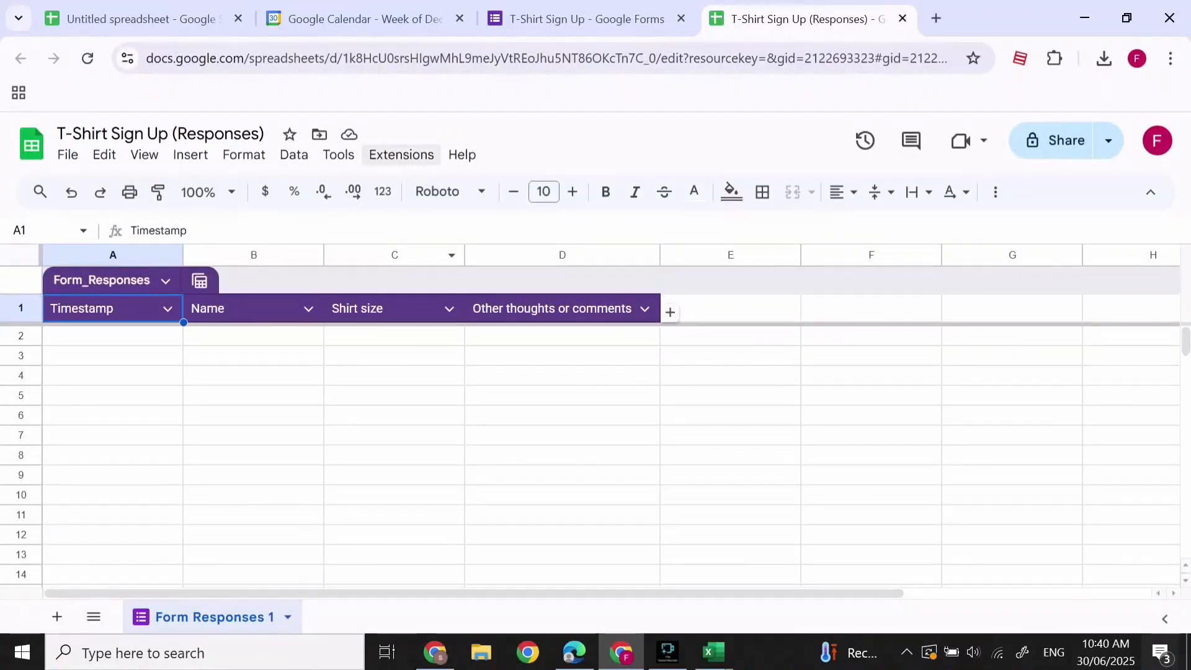
Open the Calendar Events Creator settings for the form response sheet and enter google forms as the event title.
click(401, 155)
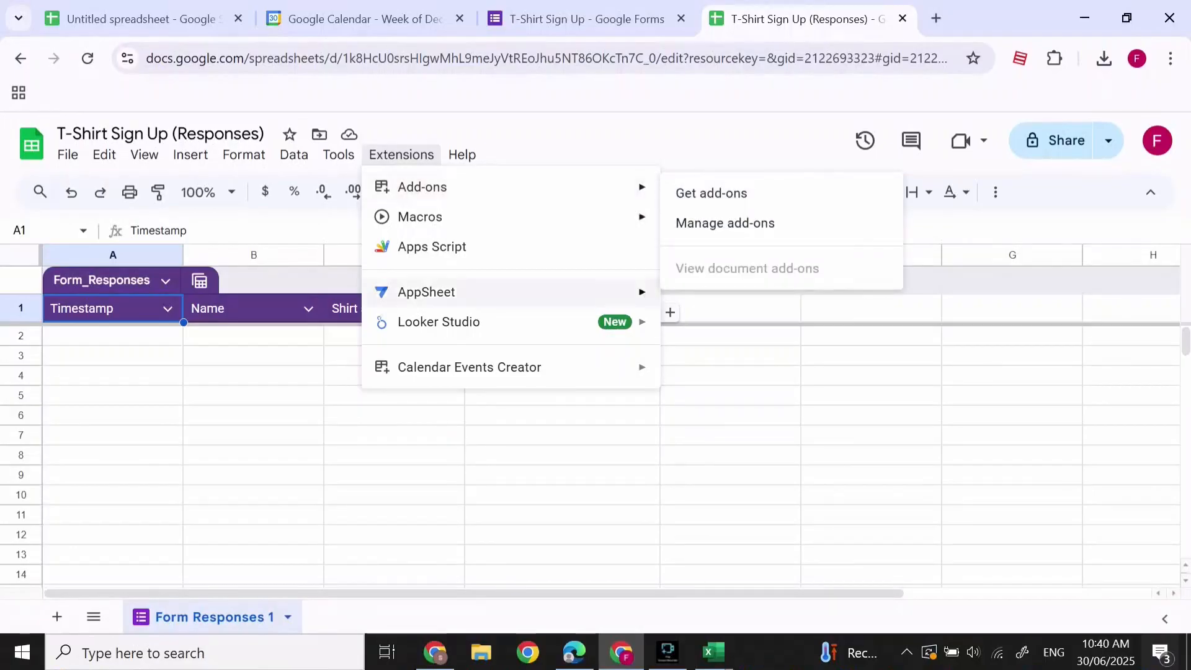
mouse_move(496, 367)
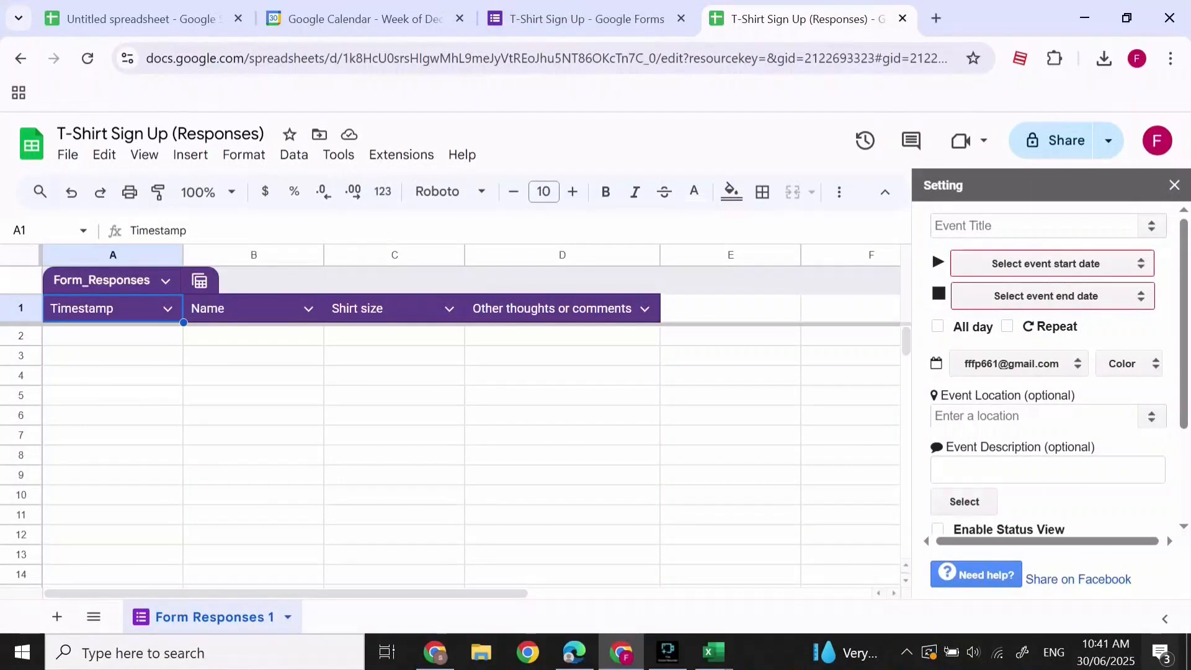
click(1033, 225)
text(google forms)
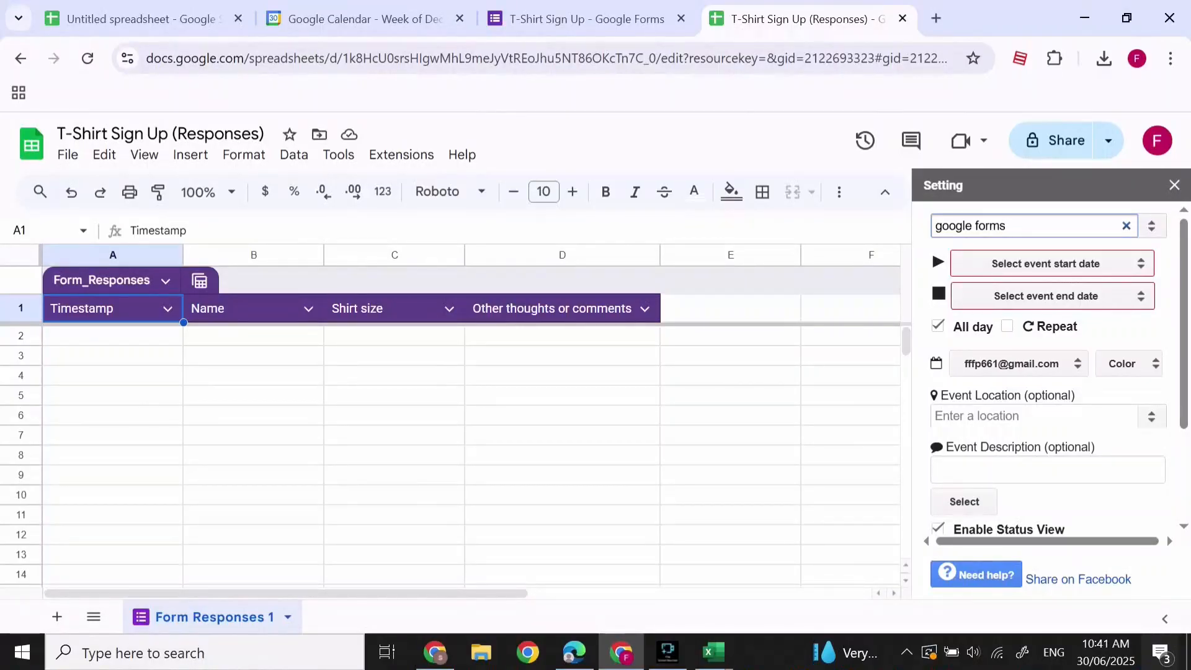
Use column E for the event's start and end dates and set the event color to Green.
click(1052, 264)
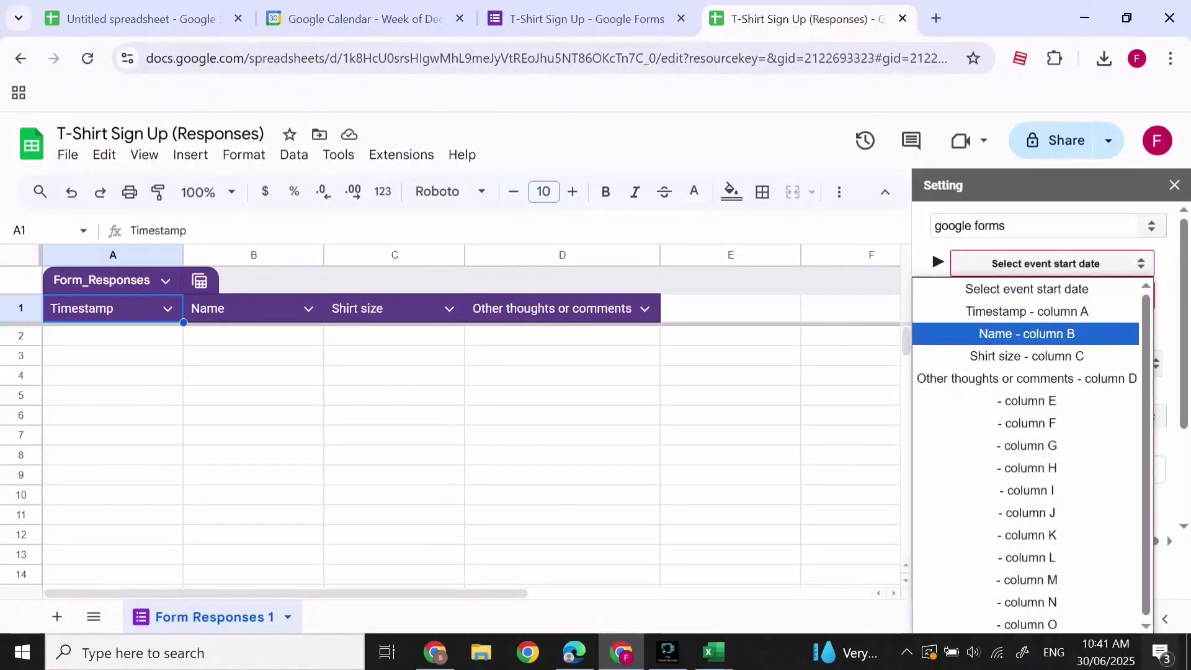
click(1026, 401)
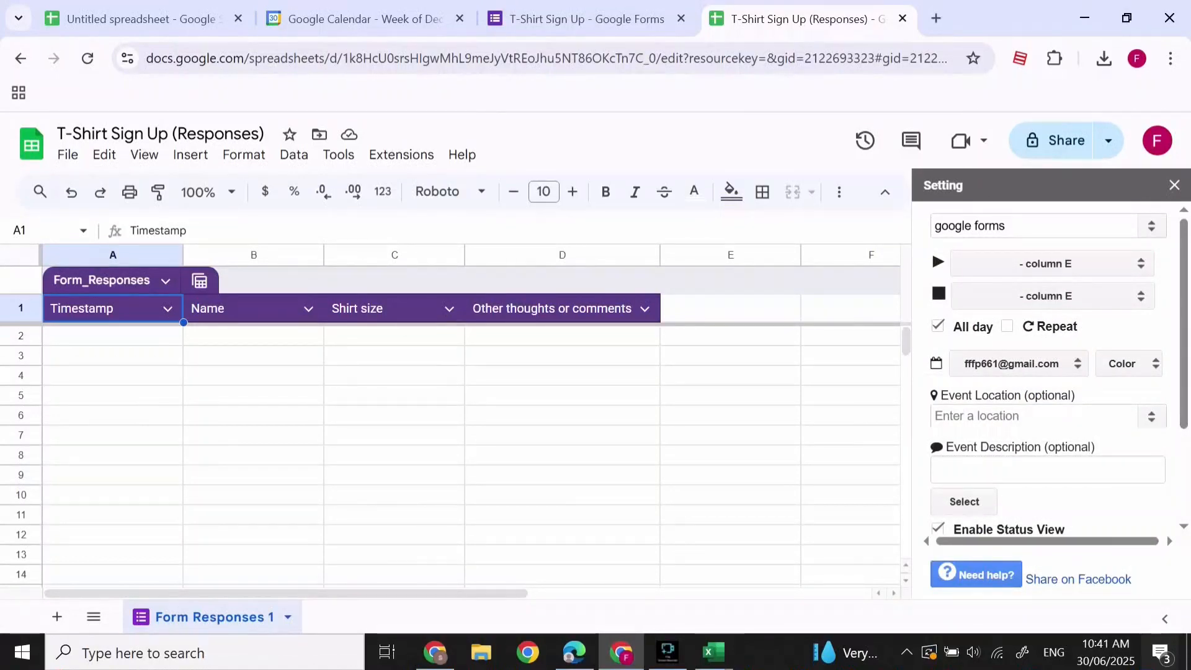
click(1124, 364)
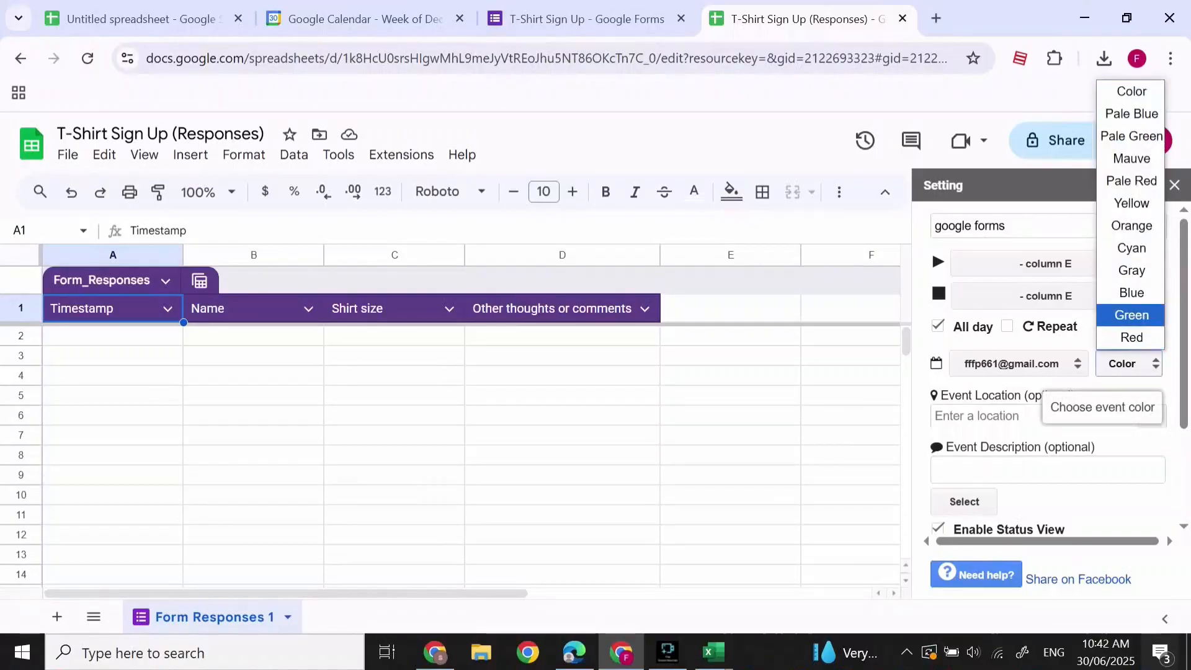
click(1131, 315)
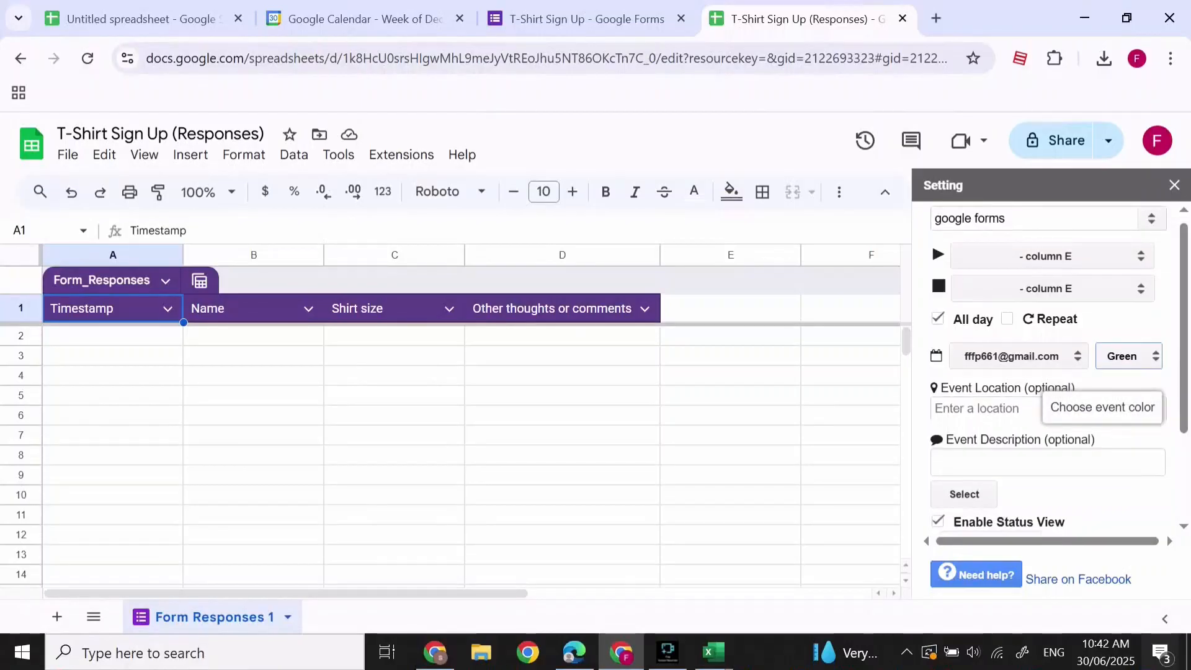
Use column F as the event description and select column G as the status column.
scroll(1123, 372, down, 3)
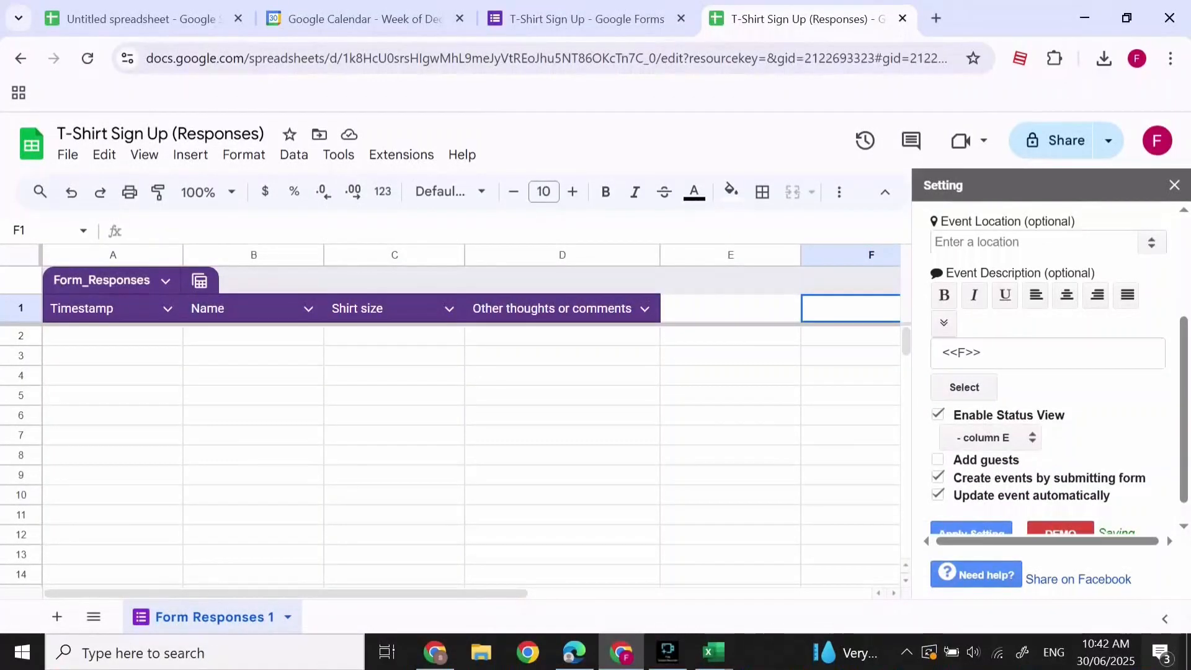
scroll(1047, 372, down, 1)
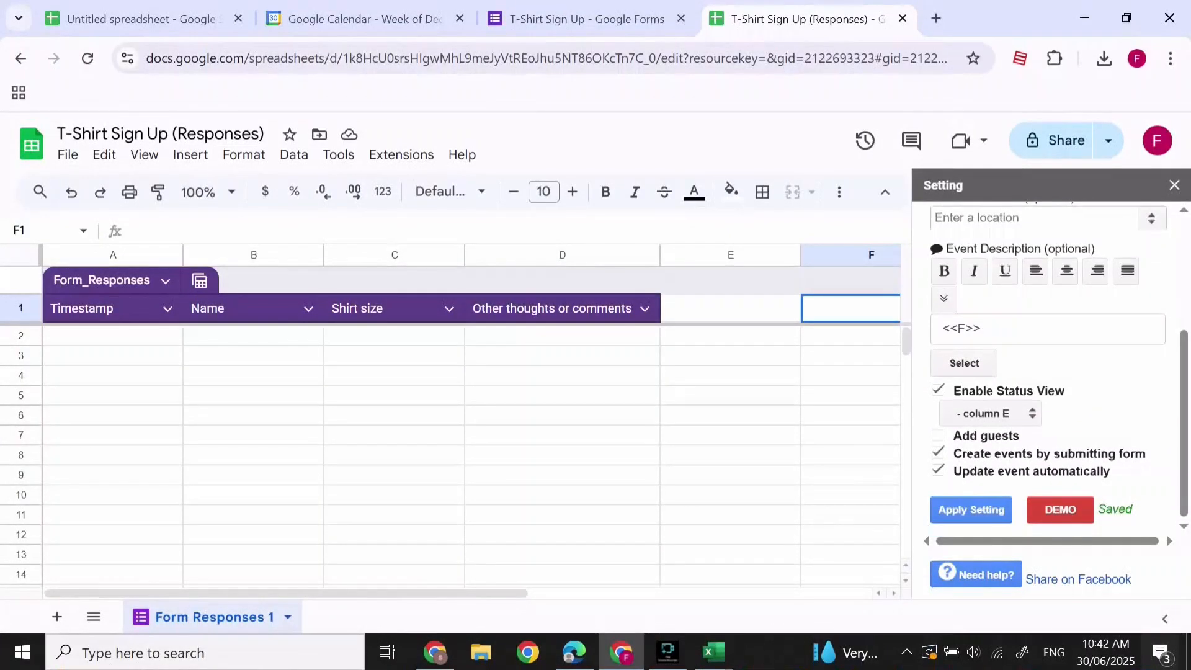
click(991, 413)
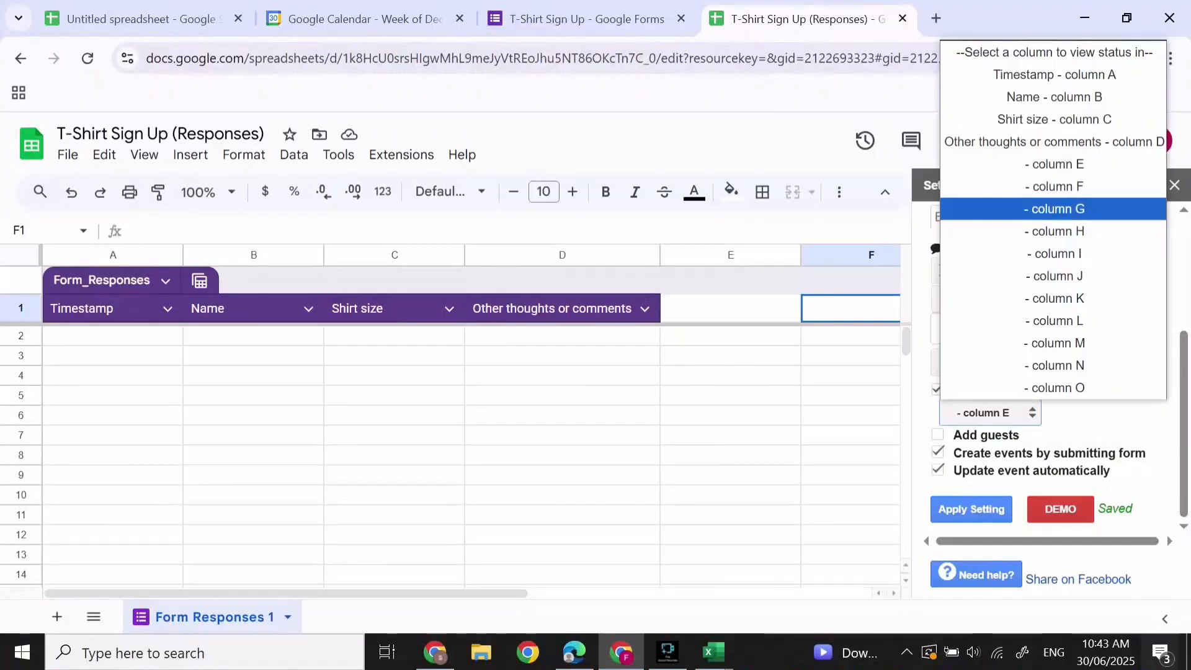
click(1055, 208)
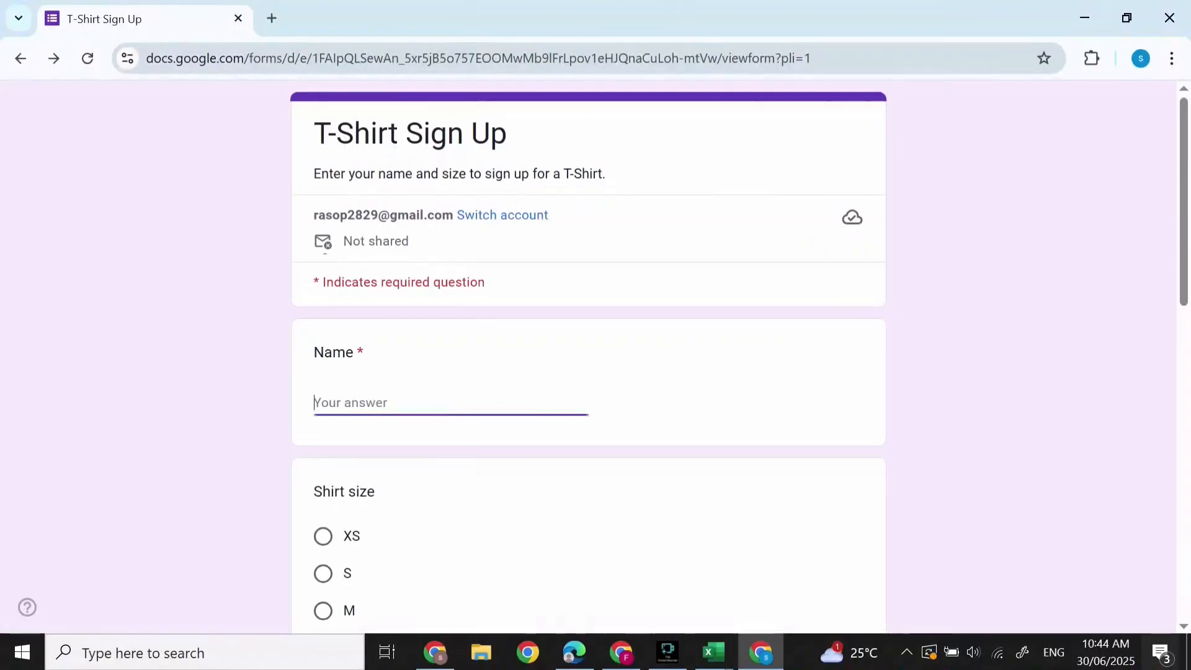
Submit a T-Shirt Sign Up form response with the name d, shirt size M and the comment "no".
text(d)
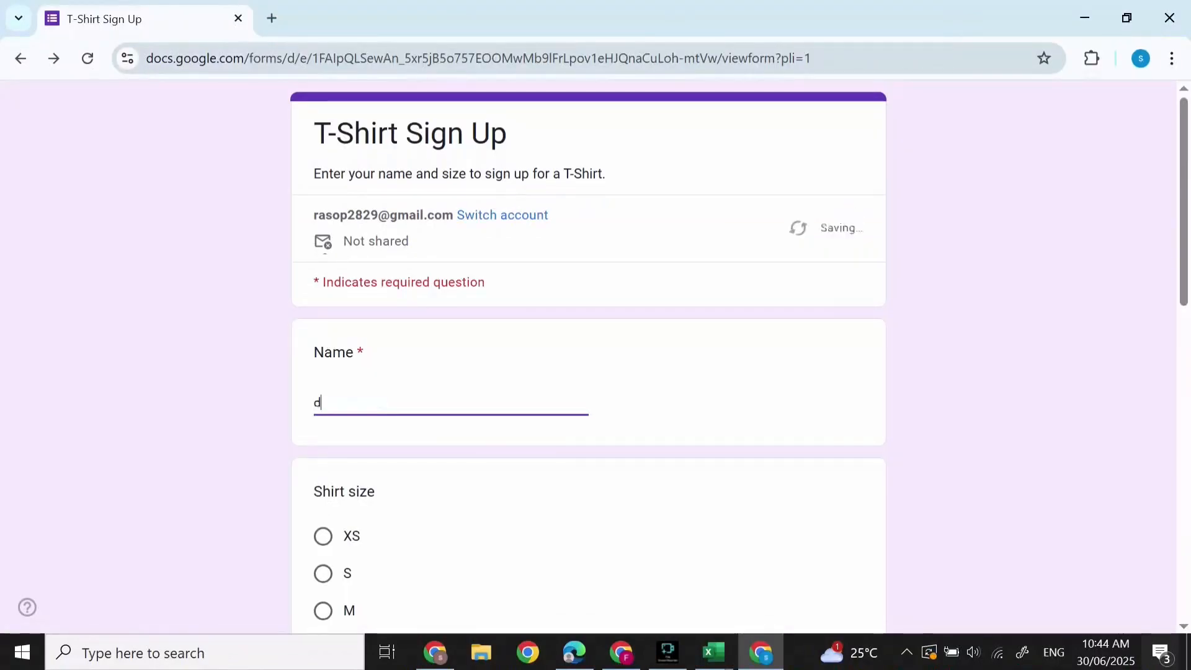
scroll(588, 356, down, 2)
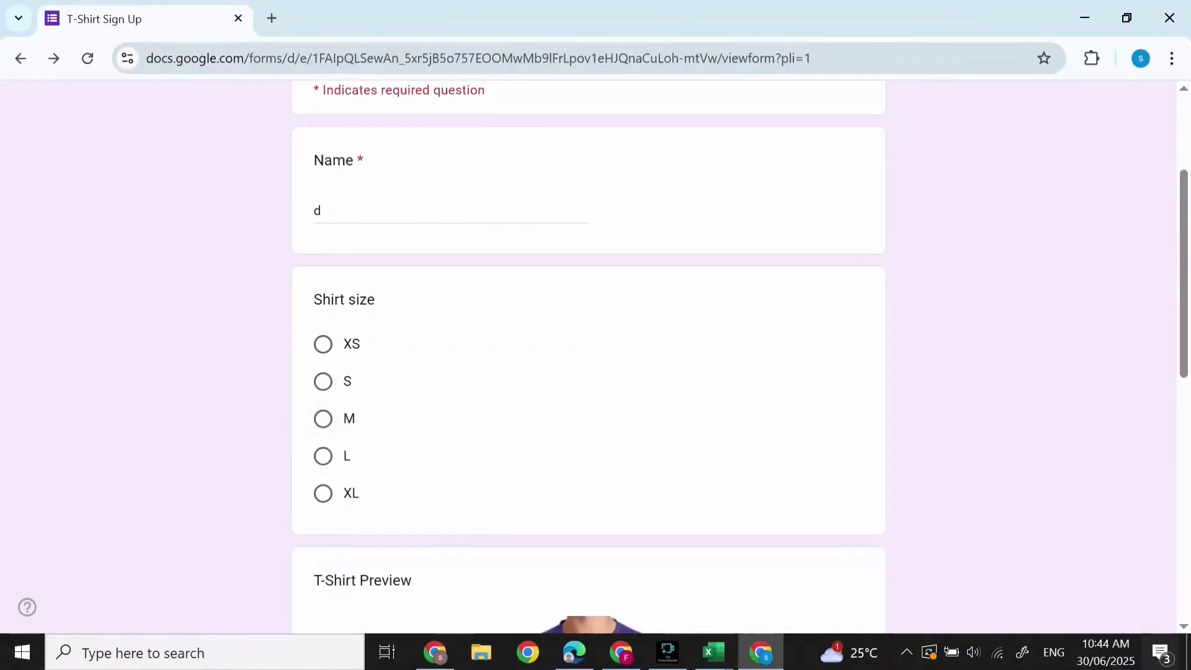
click(323, 419)
scroll(323, 419, down, 2)
scroll(588, 357, down, 5)
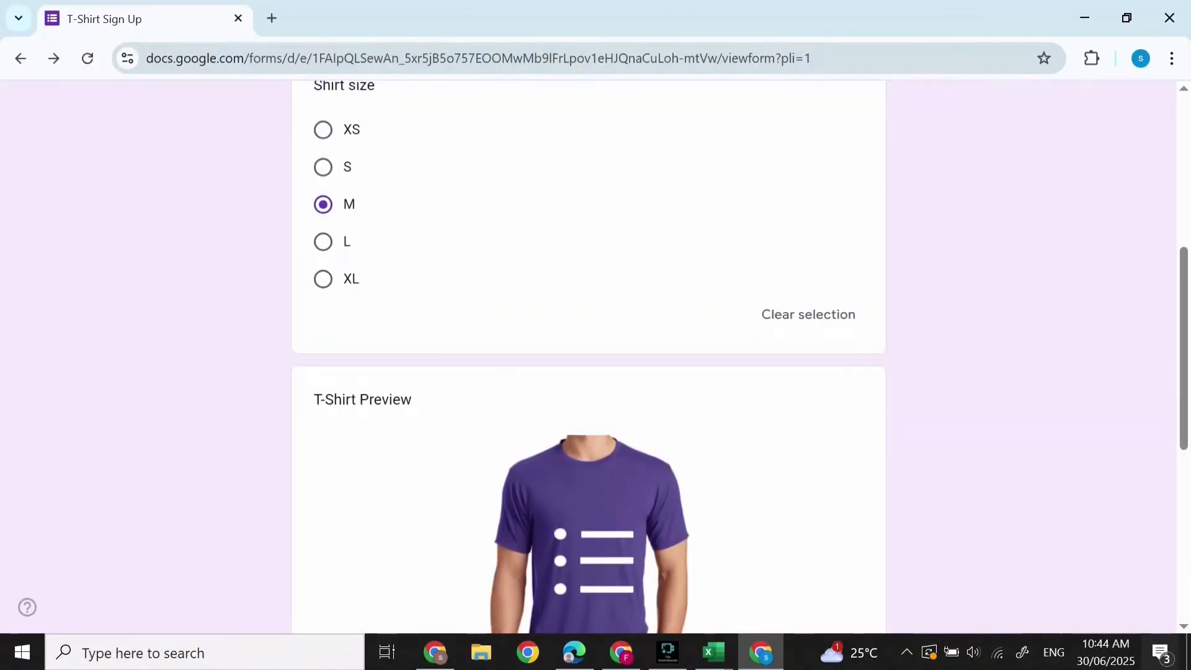
scroll(588, 357, down, 3)
click(351, 457)
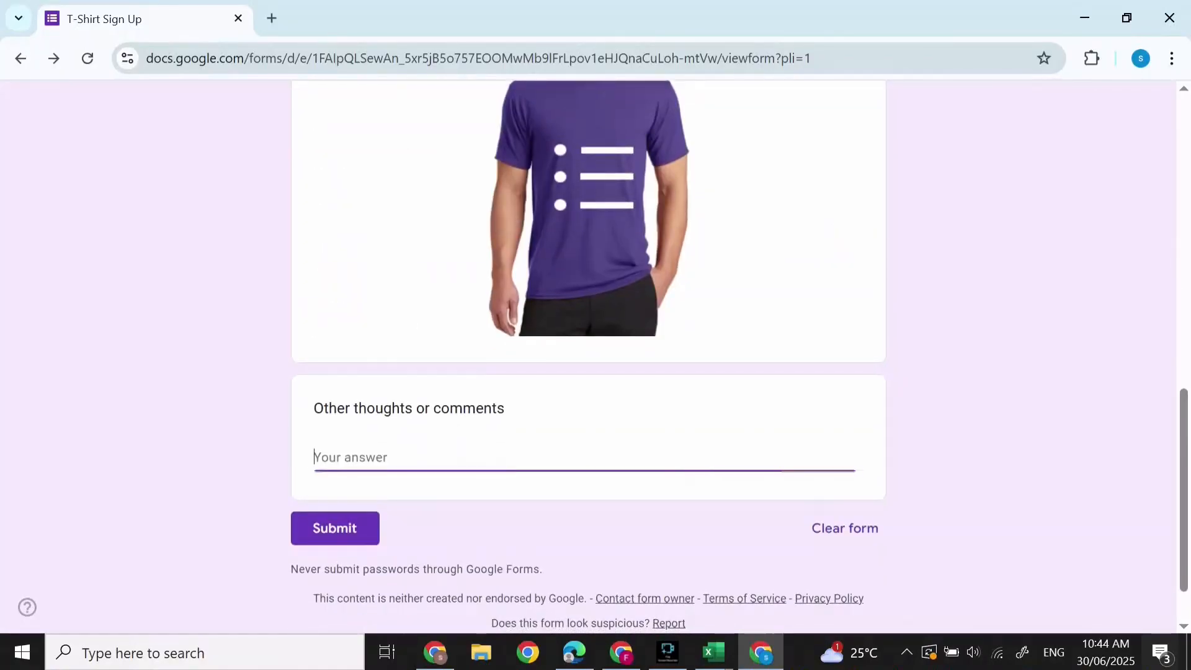
text(no)
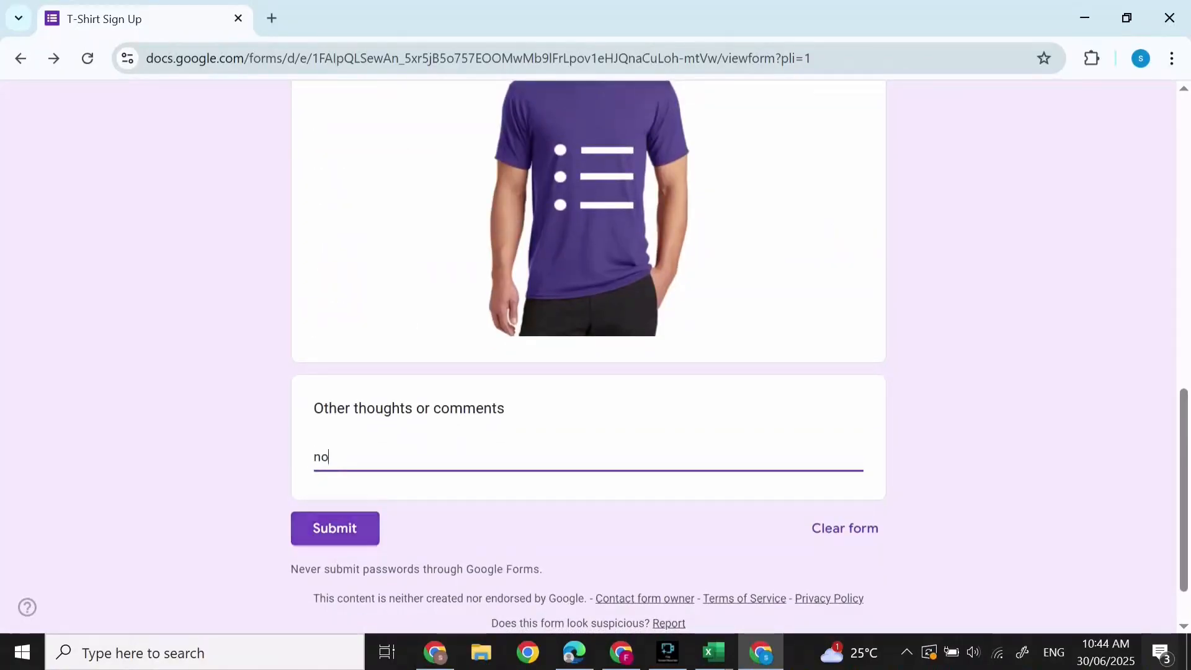
click(359, 528)
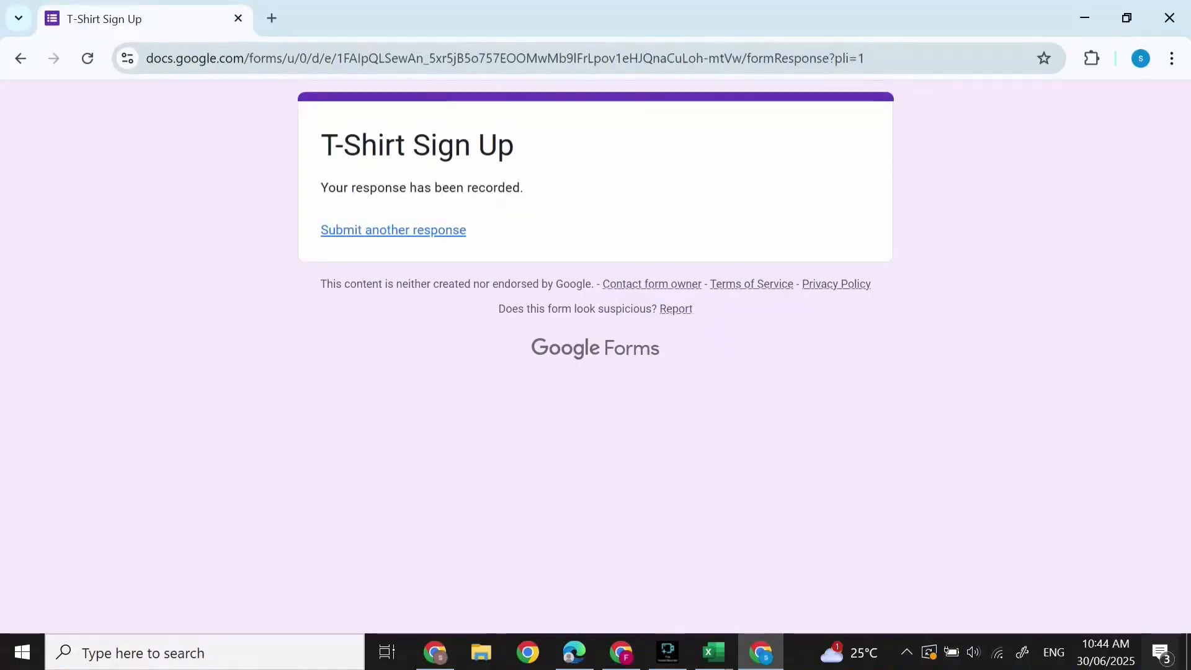
Switch to Google Calendar, save the untitled event on December 9, 2024, and open its details.
key(alt+Tab)
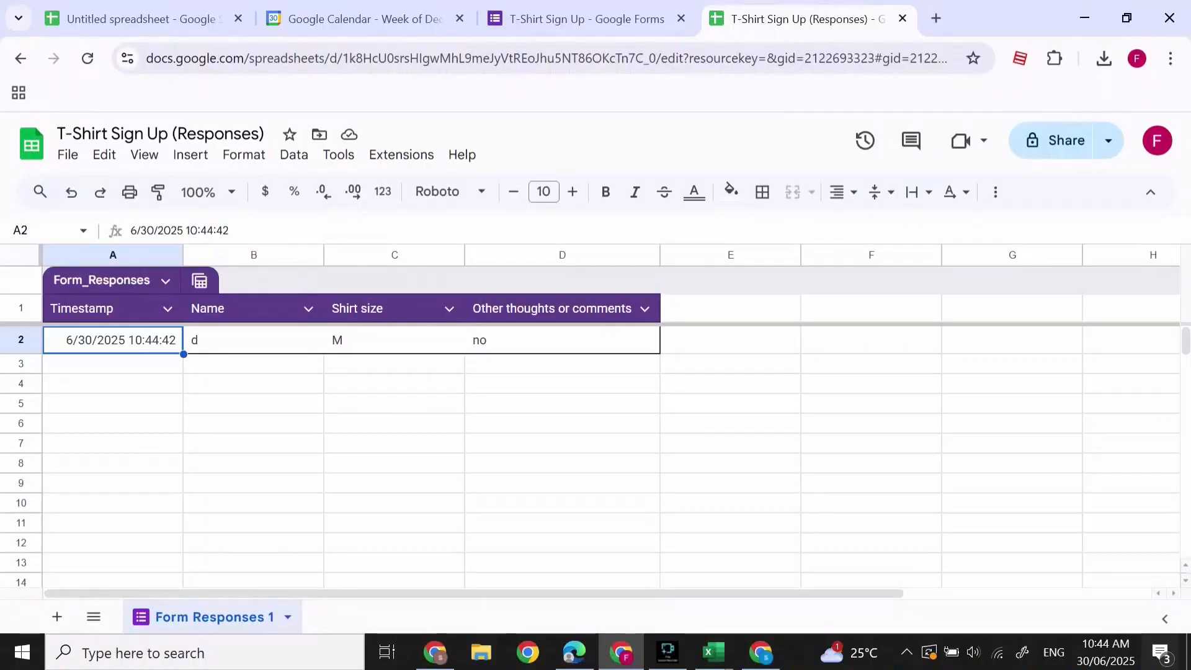
key(ctrl+2)
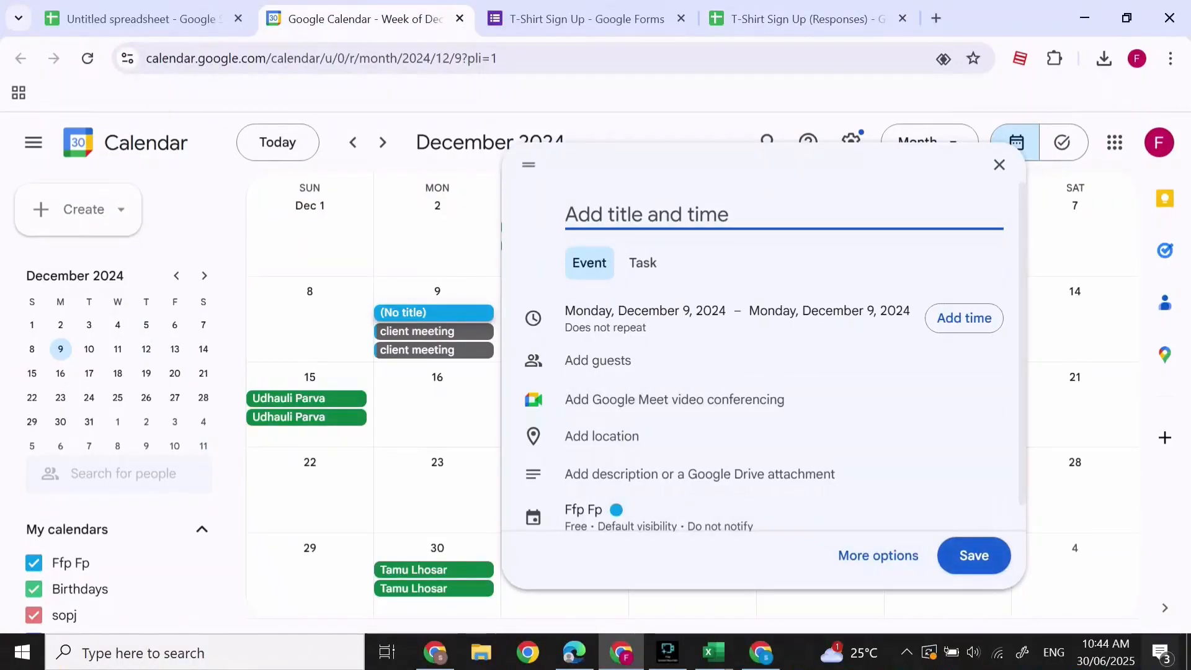
click(974, 555)
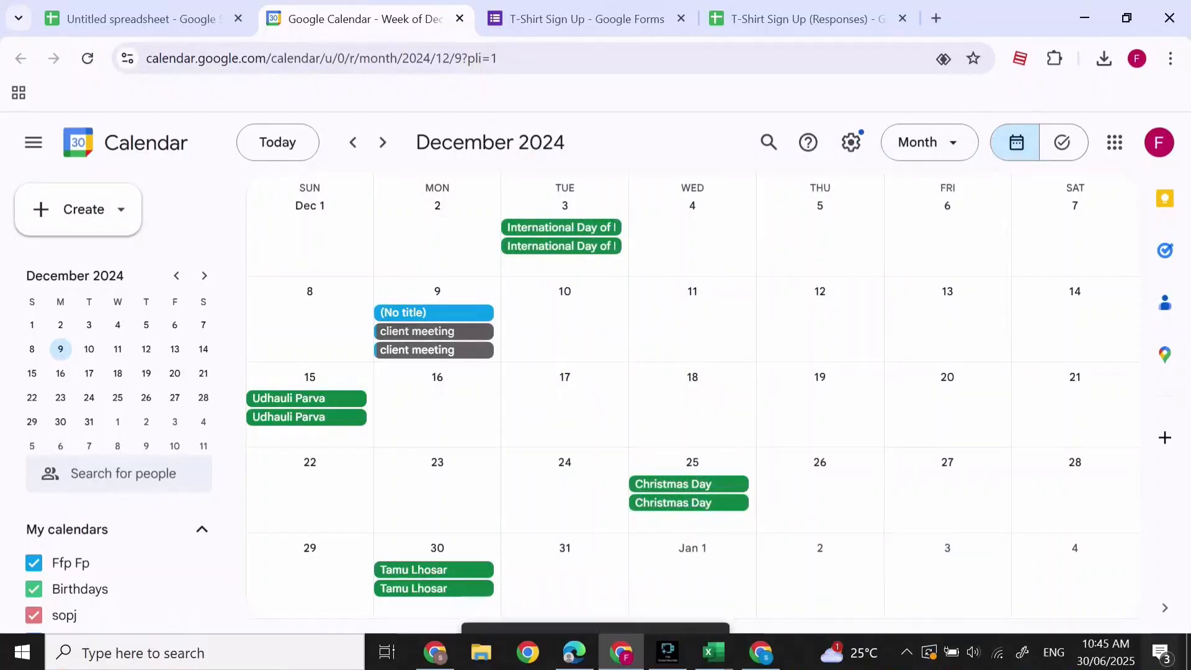
click(434, 313)
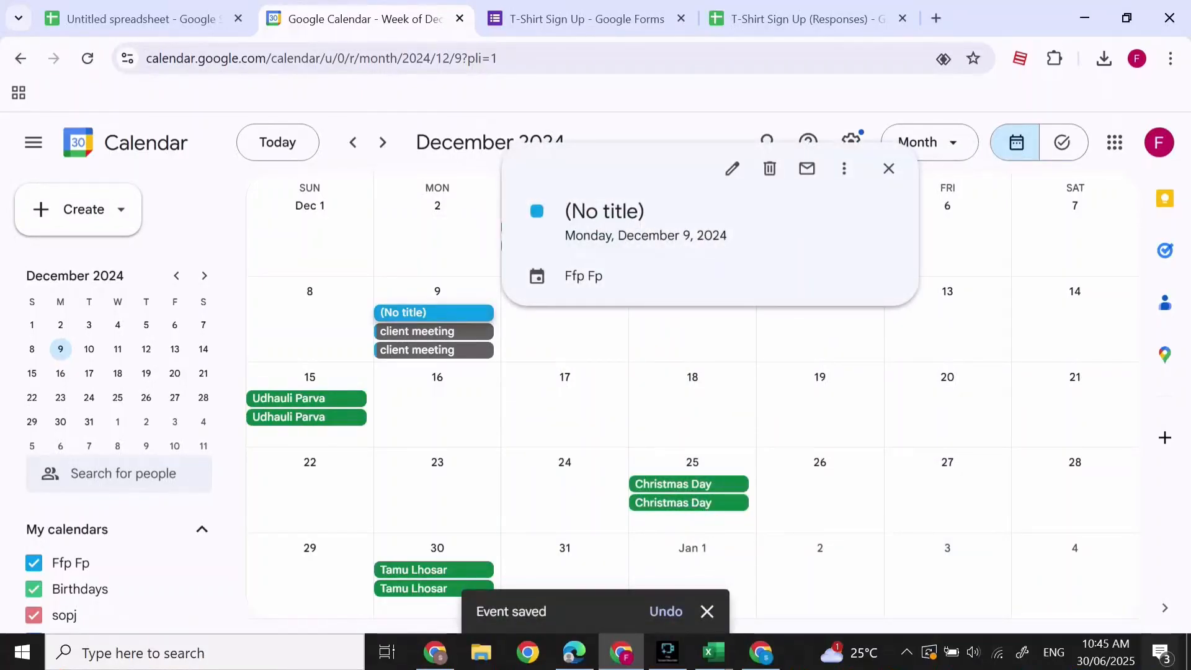